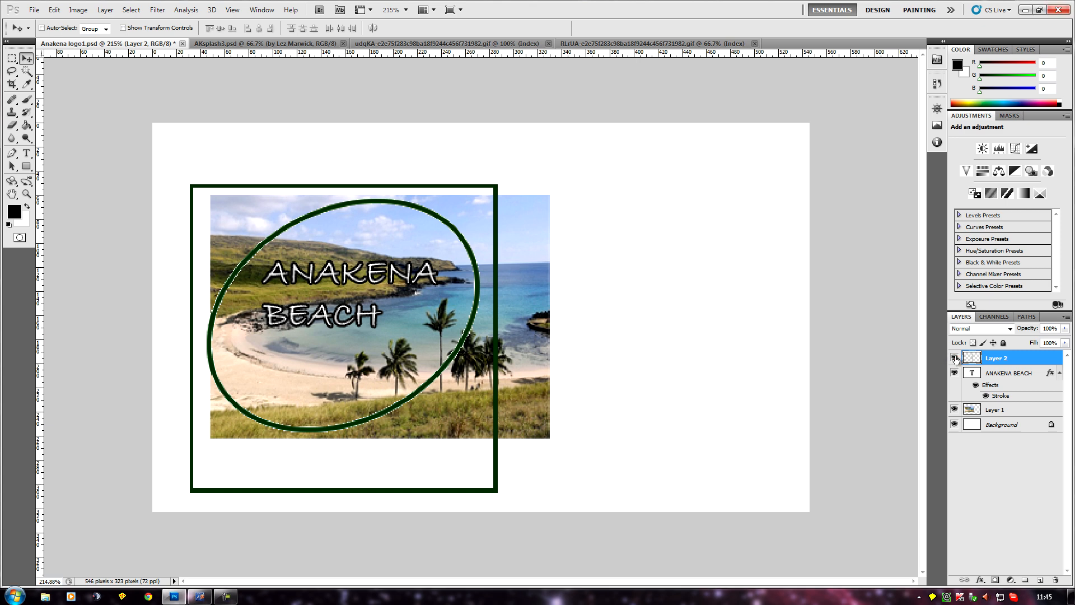
Hide and reshow Layer 2, the ANAKENA BEACH text layer and Layer 1 one by one to examine what each contains.
{"action": "left_click", "coordinate": [954, 358]}
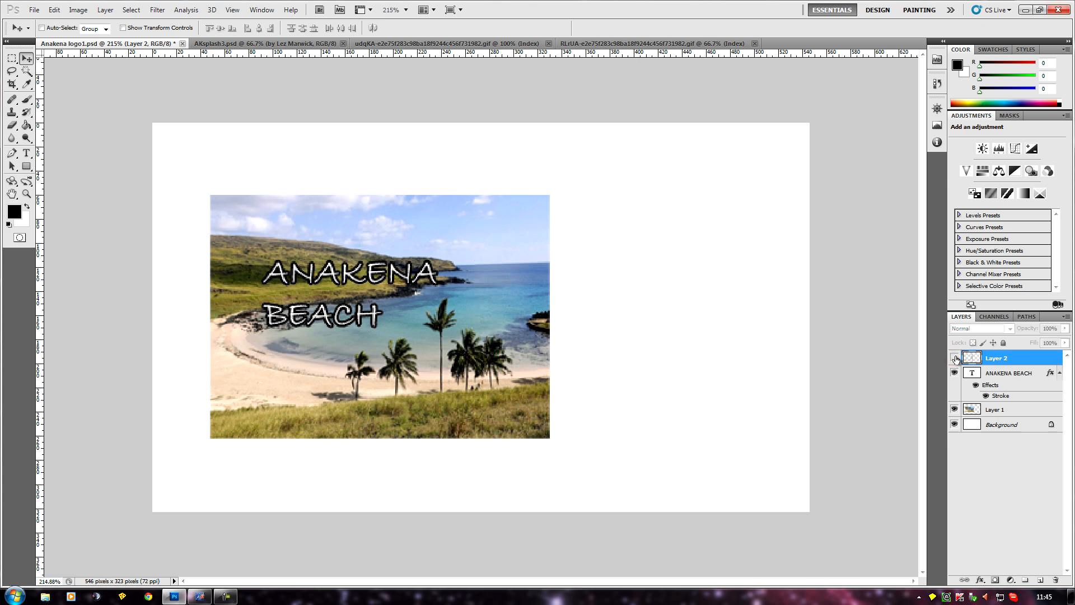
{"action": "left_click", "coordinate": [954, 358]}
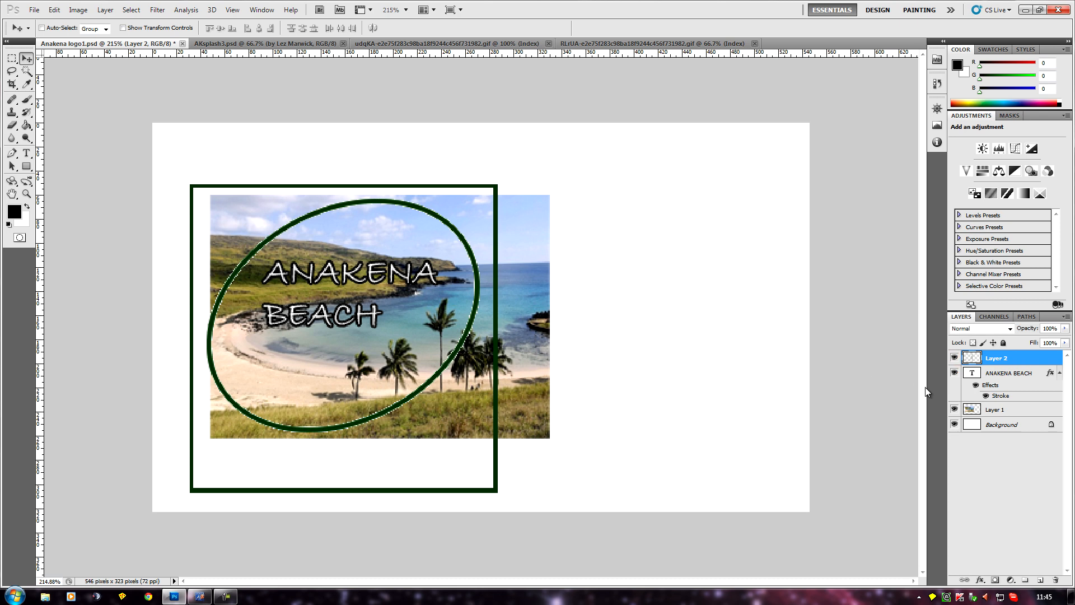
{"action": "left_click", "coordinate": [954, 373]}
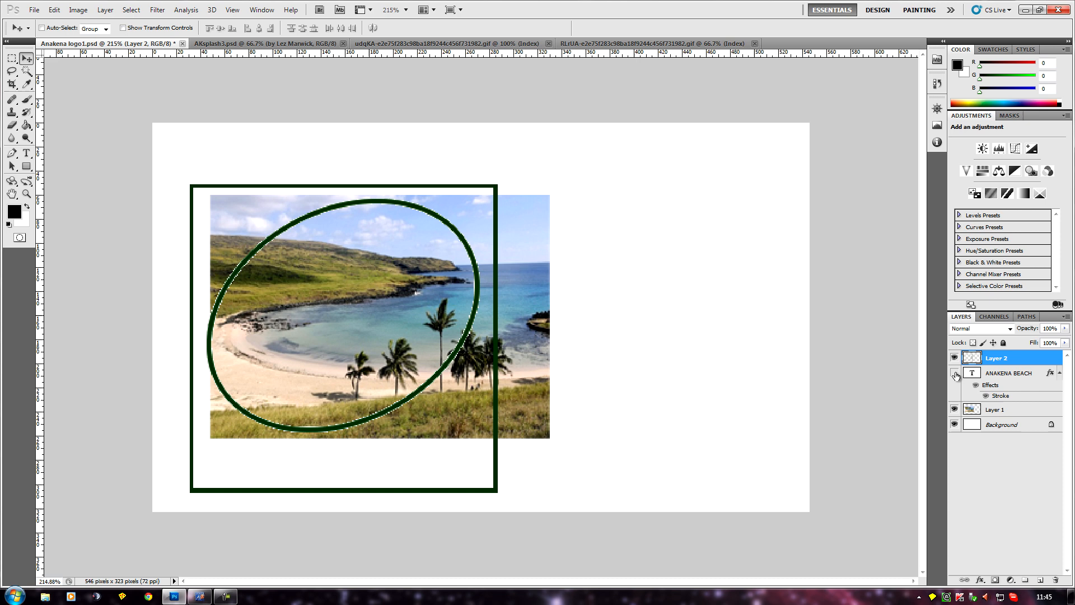
{"action": "left_click", "coordinate": [954, 373]}
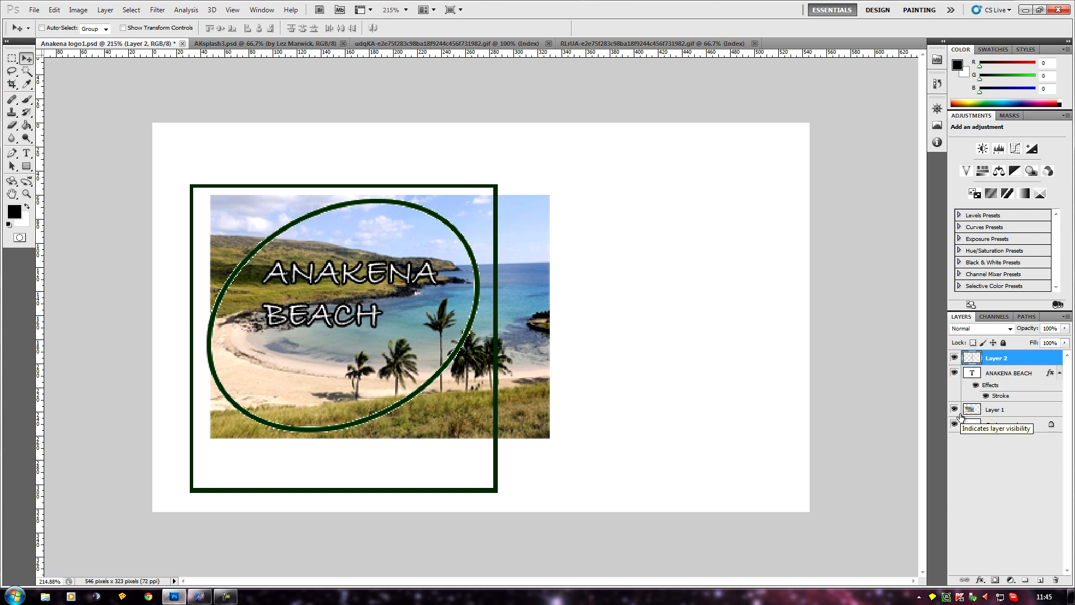
{"action": "left_click", "coordinate": [954, 410]}
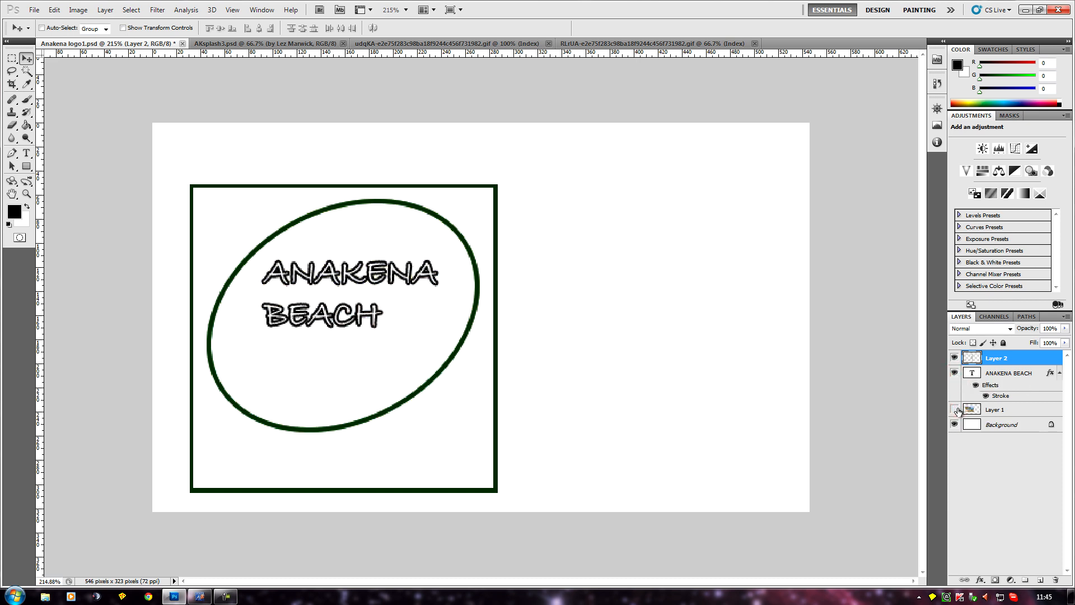
{"action": "left_click", "coordinate": [955, 409]}
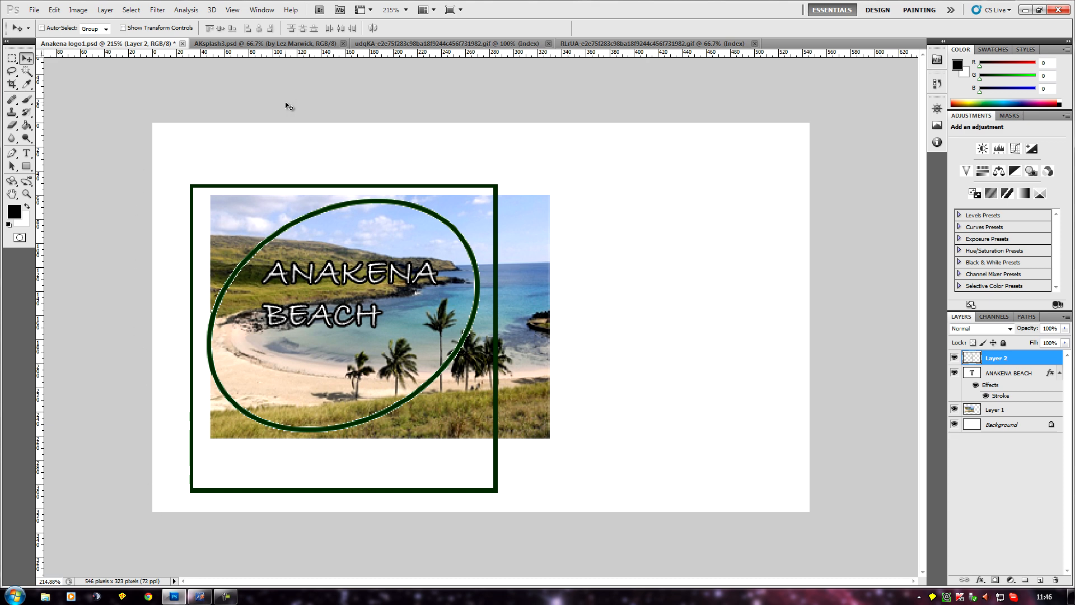
Select the whole canvas of the oval frame GIF (udqKA-e2e75f283c98ba18f9244c456f731982.gif) and copy it.
{"action": "left_click", "coordinate": [492, 43]}
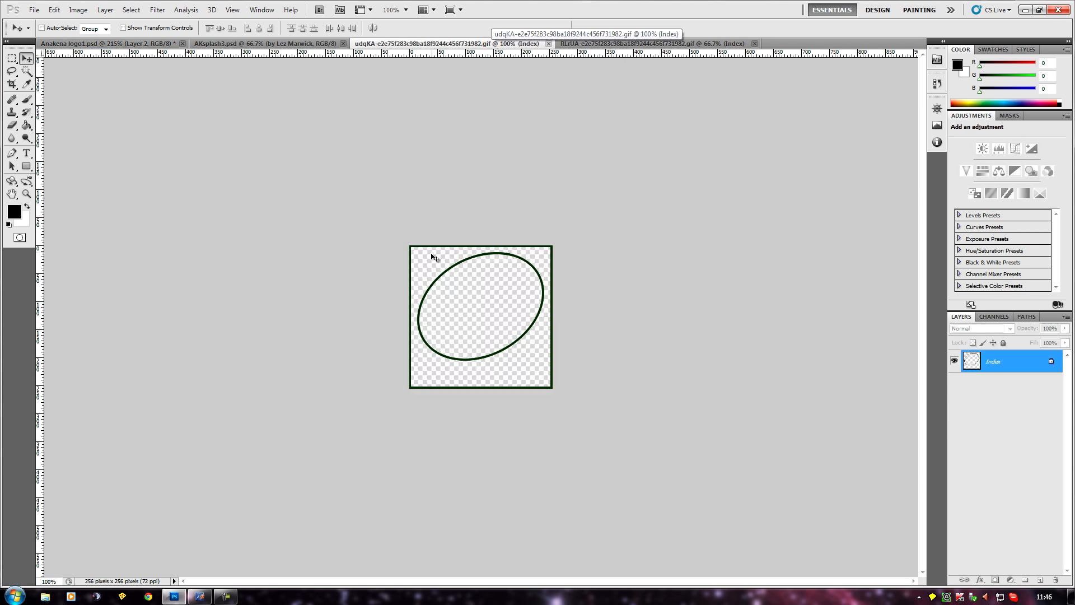
{"action": "scroll", "coordinate": [672, 305], "scroll_direction": "up", "scroll_amount": 3}
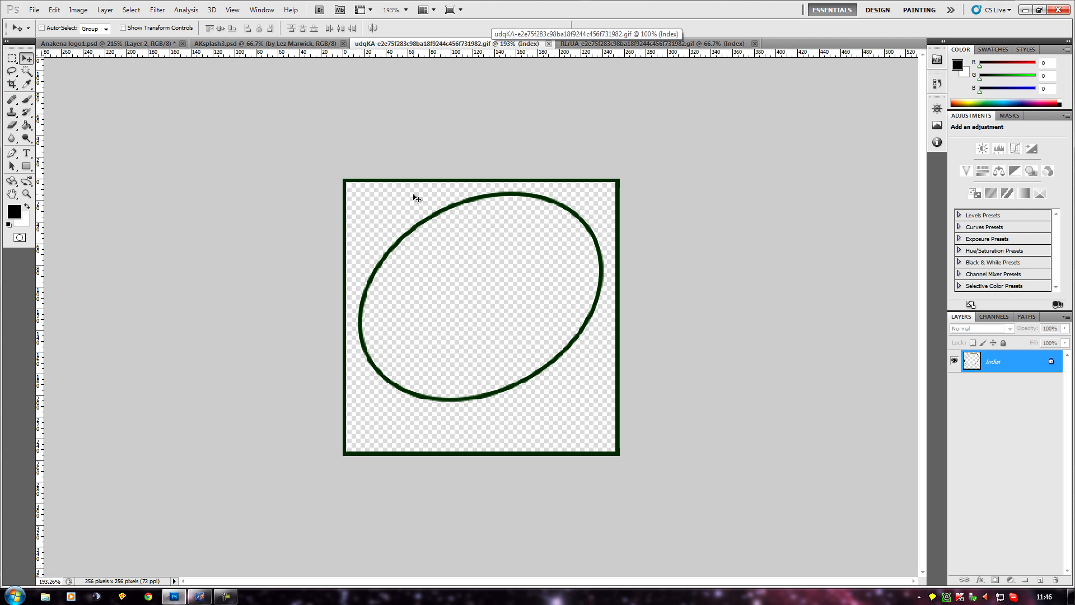
{"action": "left_click", "coordinate": [132, 11]}
{"action": "left_click", "coordinate": [145, 23]}
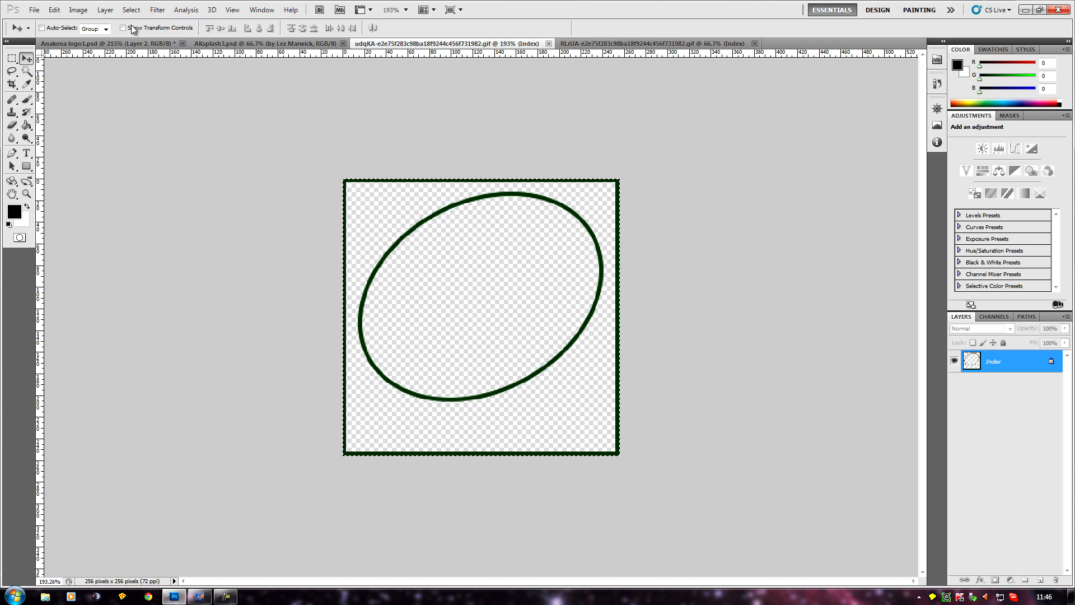
{"action": "left_click", "coordinate": [55, 10]}
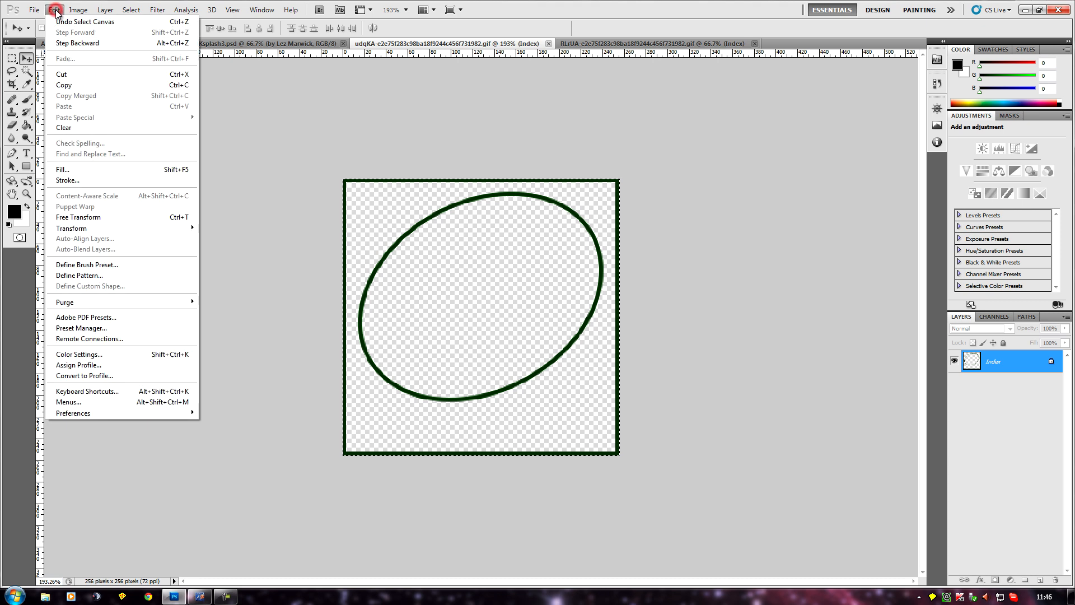
{"action": "left_click", "coordinate": [76, 87]}
Create a new 256 x 256 pixel RGB document at 72 pixels/inch and paste the oval frame into it.
{"action": "left_click", "coordinate": [35, 10]}
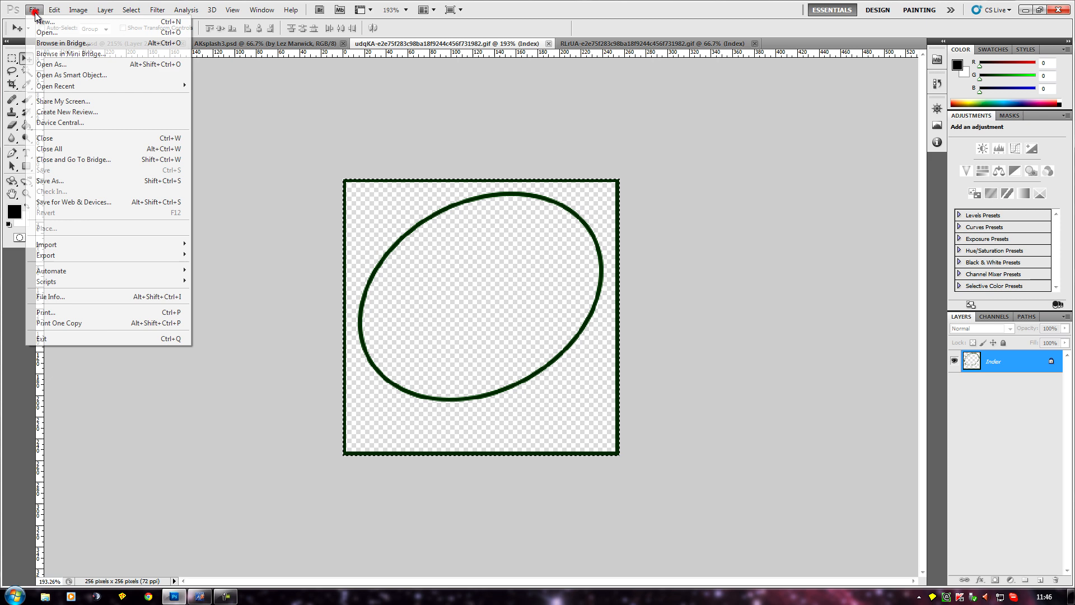
{"action": "left_click", "coordinate": [57, 22]}
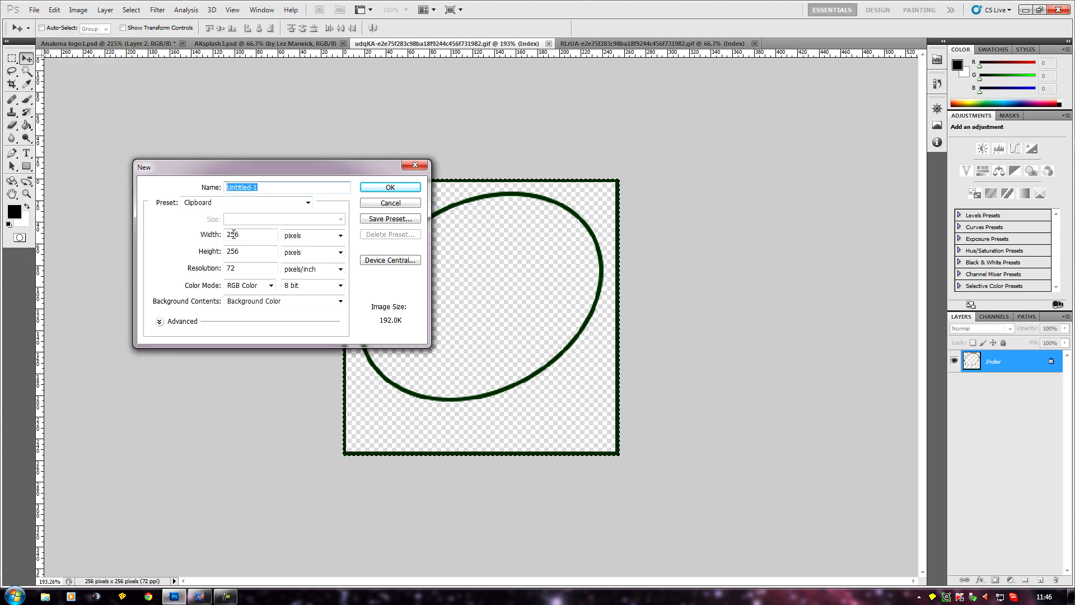
{"action": "left_click", "coordinate": [391, 187]}
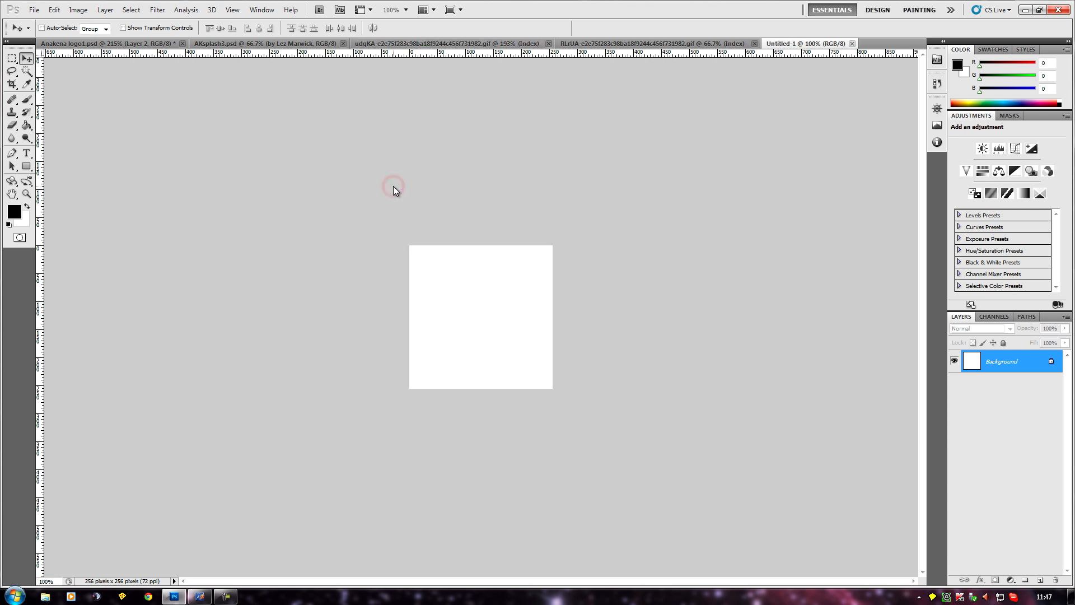
{"action": "left_click", "coordinate": [58, 10]}
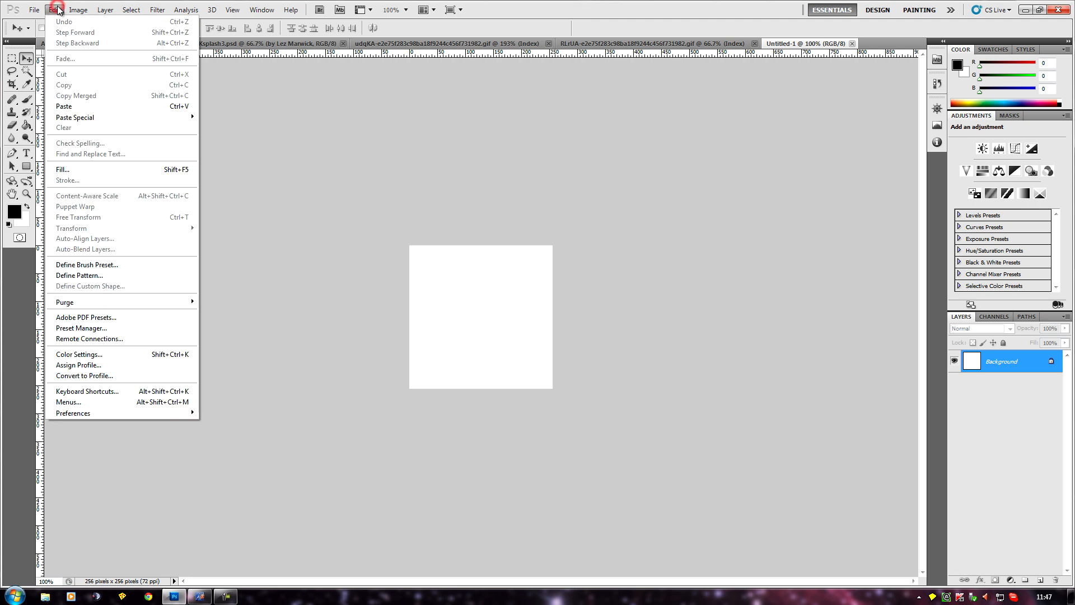
{"action": "left_click", "coordinate": [90, 103]}
{"action": "scroll", "coordinate": [681, 162], "scroll_direction": "up", "scroll_amount": 8}
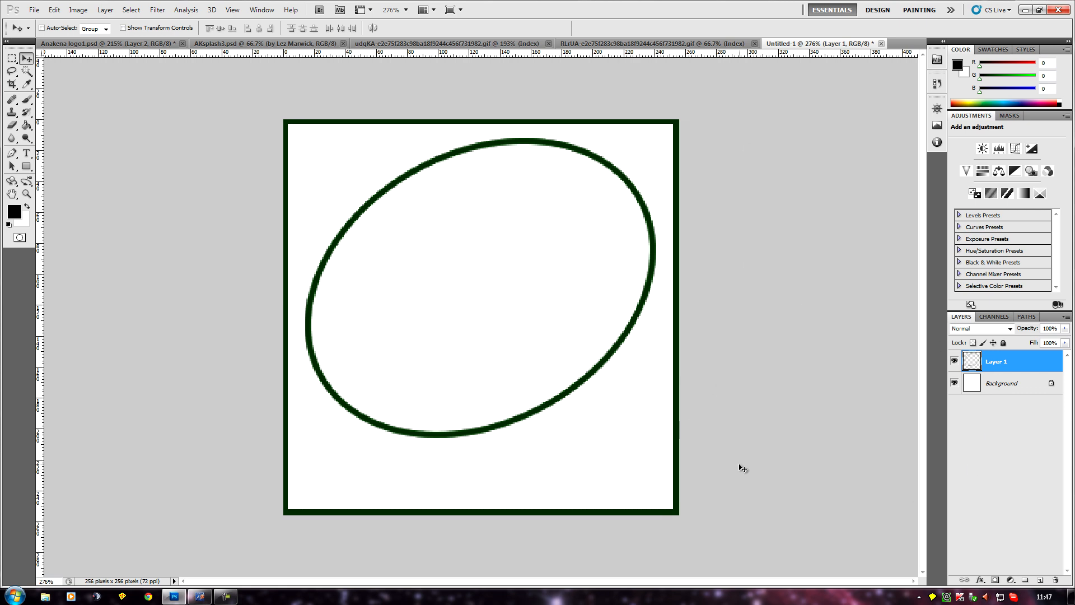
Make the Background layer active and open the grass image 4624-photography-miscellaneous-animals_wallpaper.jpg from the Anakena stuff folder.
{"action": "left_click", "coordinate": [1006, 385]}
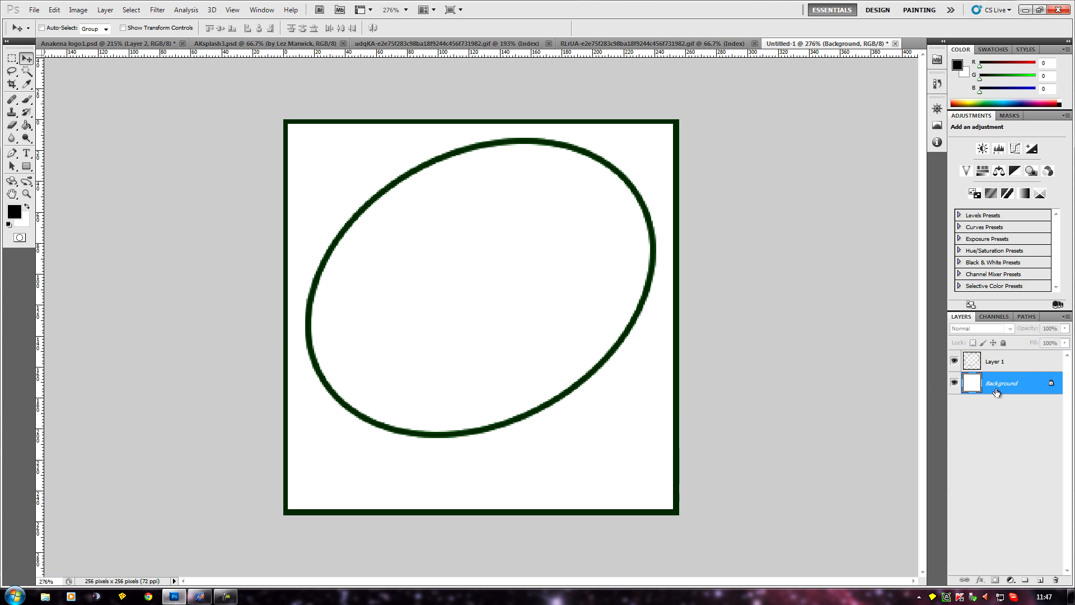
{"action": "left_click", "coordinate": [34, 9]}
{"action": "left_click", "coordinate": [47, 32]}
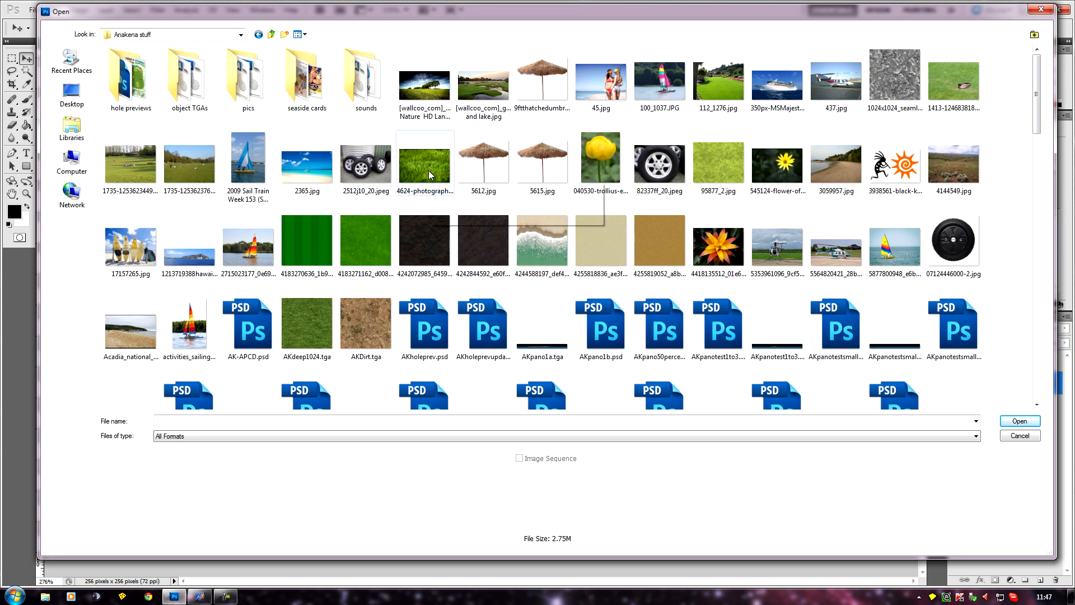
{"action": "left_click", "coordinate": [429, 170]}
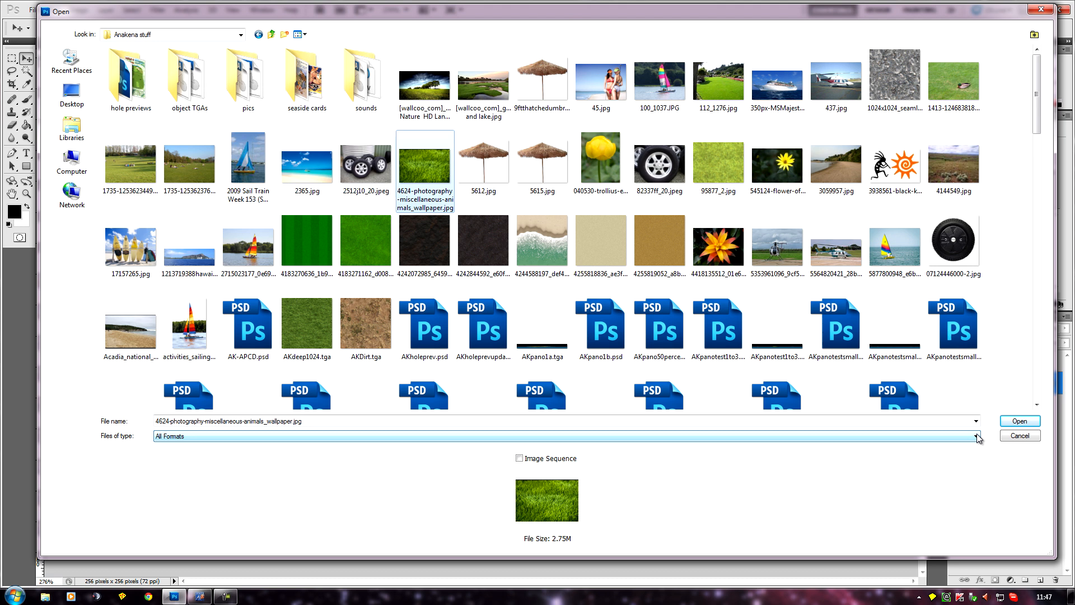
{"action": "left_click", "coordinate": [1017, 423]}
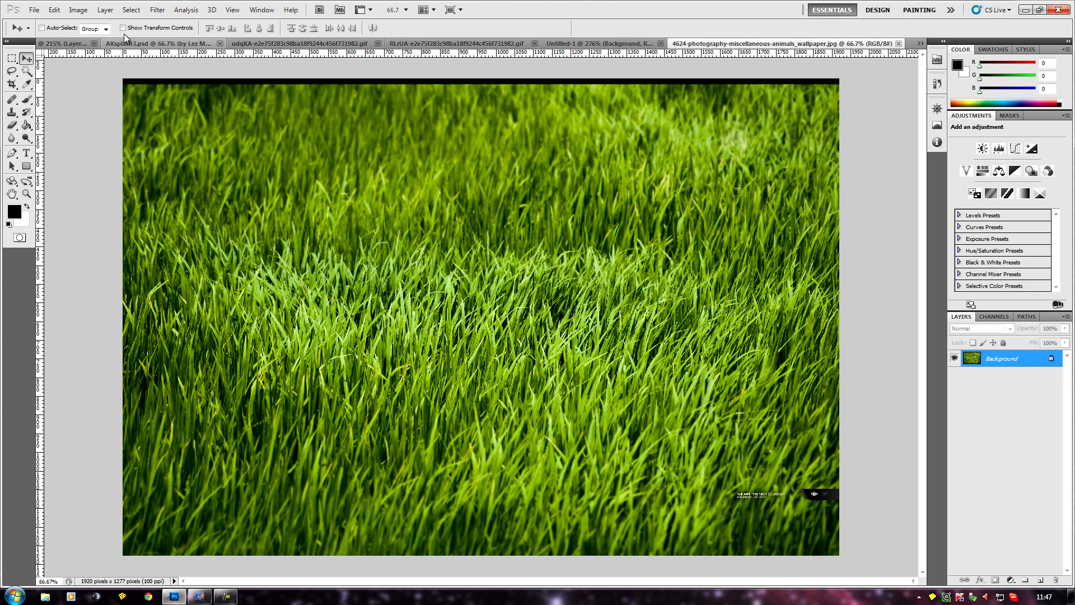
Copy the entire grass image and paste it into Untitled-1 directly above the Background layer.
{"action": "left_click", "coordinate": [131, 9]}
{"action": "left_click", "coordinate": [133, 22]}
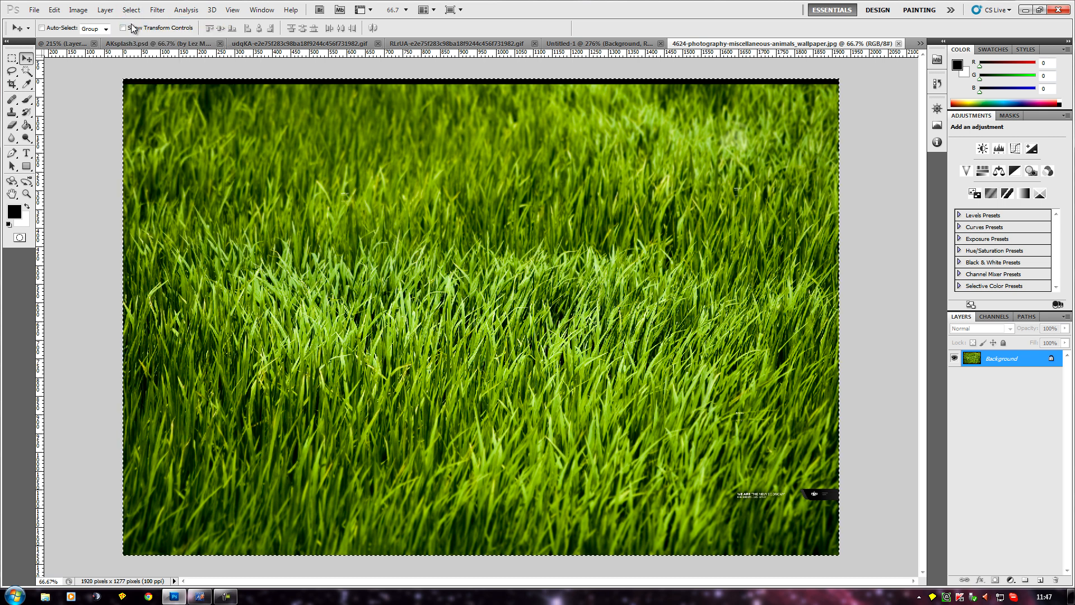
{"action": "left_click", "coordinate": [54, 10]}
{"action": "key", "text": "Escape"}
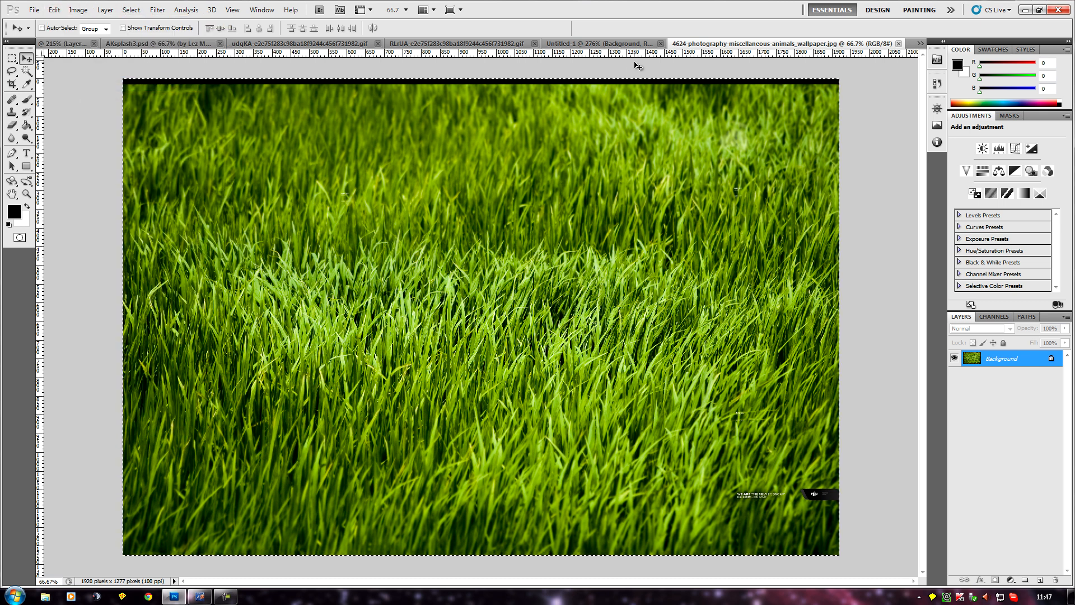
{"action": "left_click", "coordinate": [598, 44]}
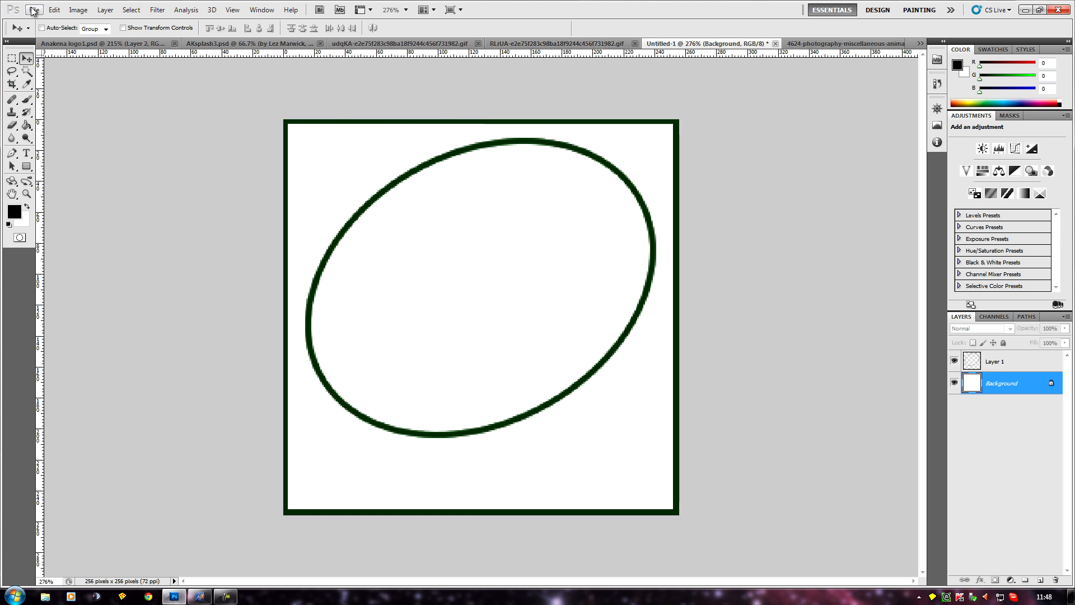
{"action": "left_click", "coordinate": [56, 10]}
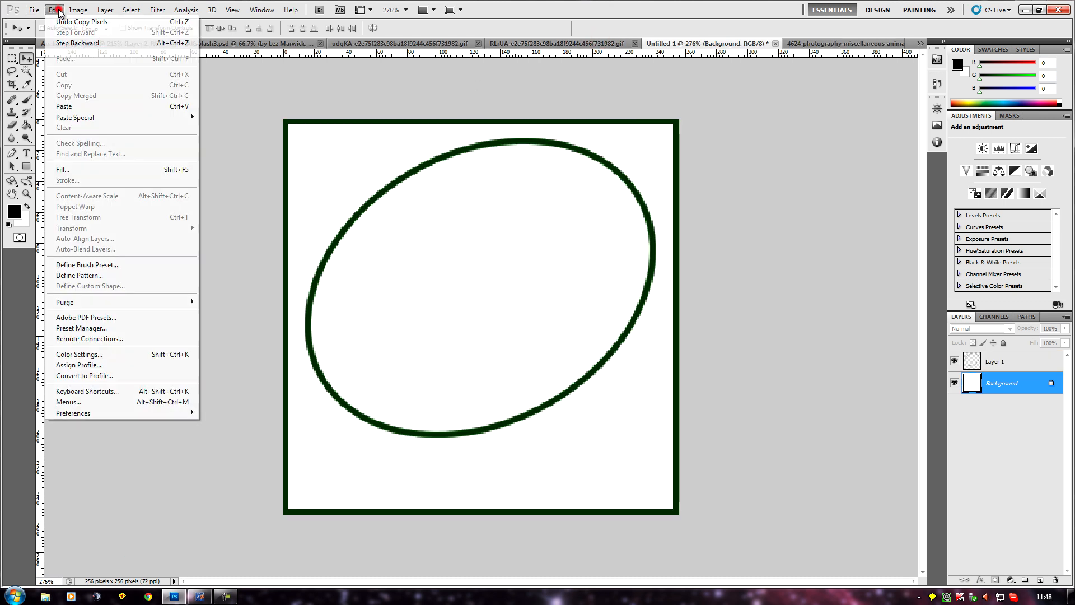
{"action": "left_click", "coordinate": [68, 107]}
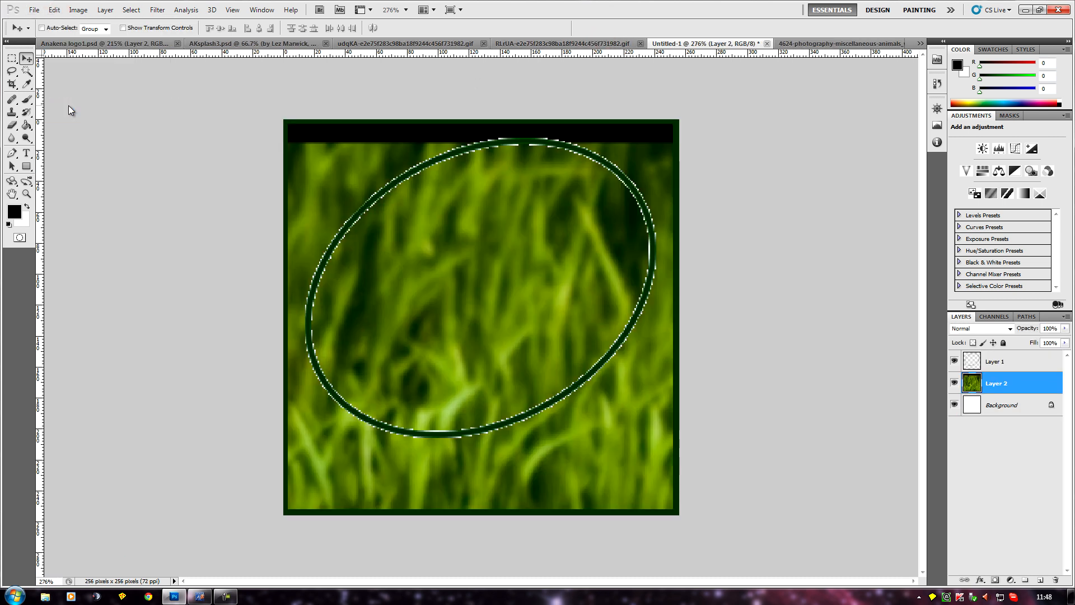
Scale the pasted grass layer proportionally down to 16.34% so it spans the width of the frame.
{"action": "left_click", "coordinate": [54, 10]}
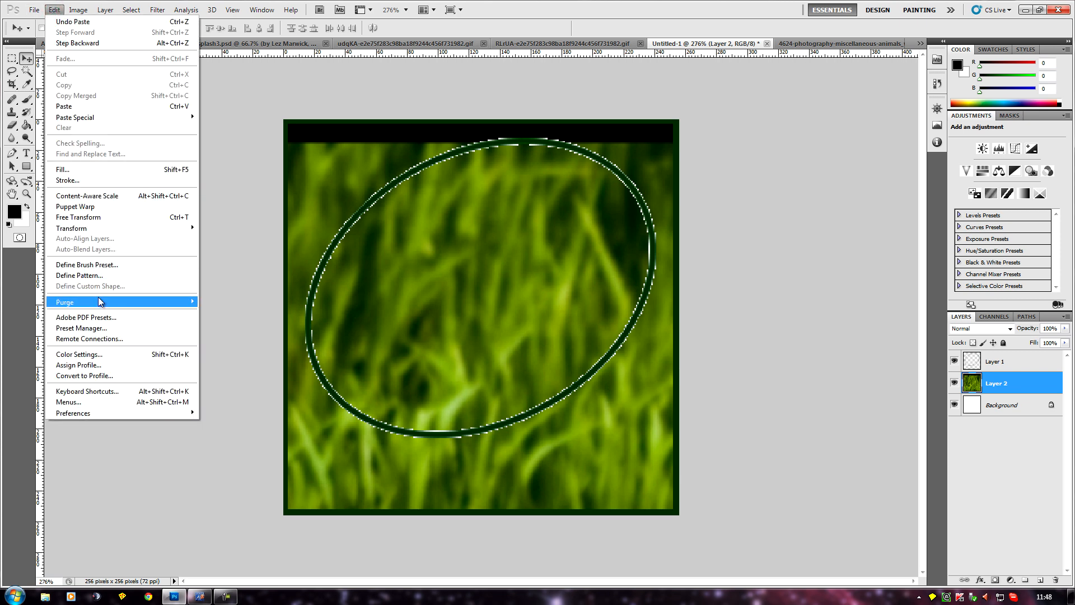
{"action": "mouse_move", "coordinate": [127, 230]}
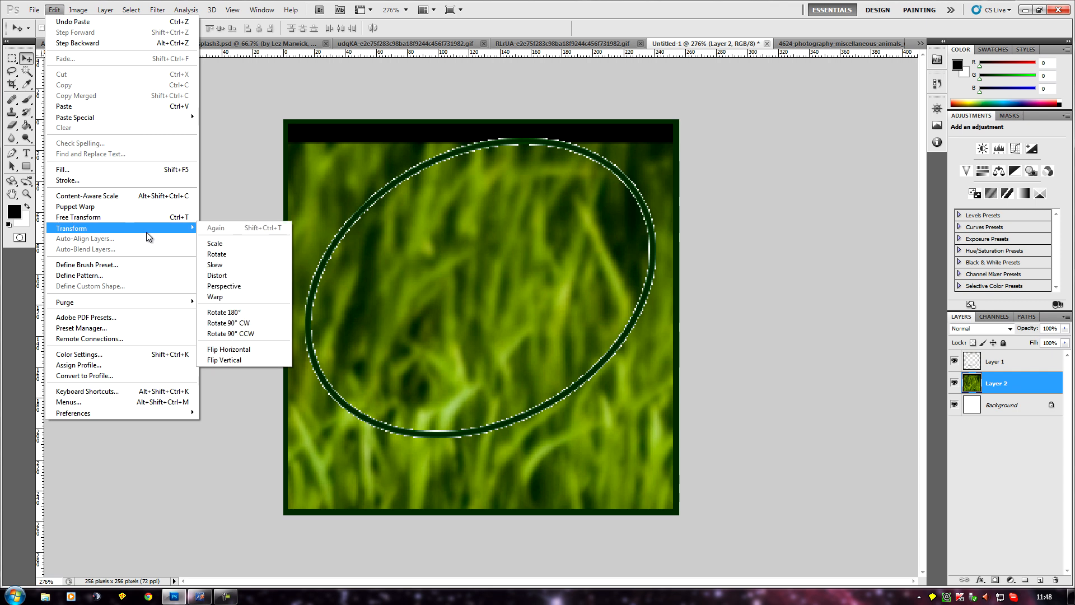
{"action": "left_click", "coordinate": [211, 240]}
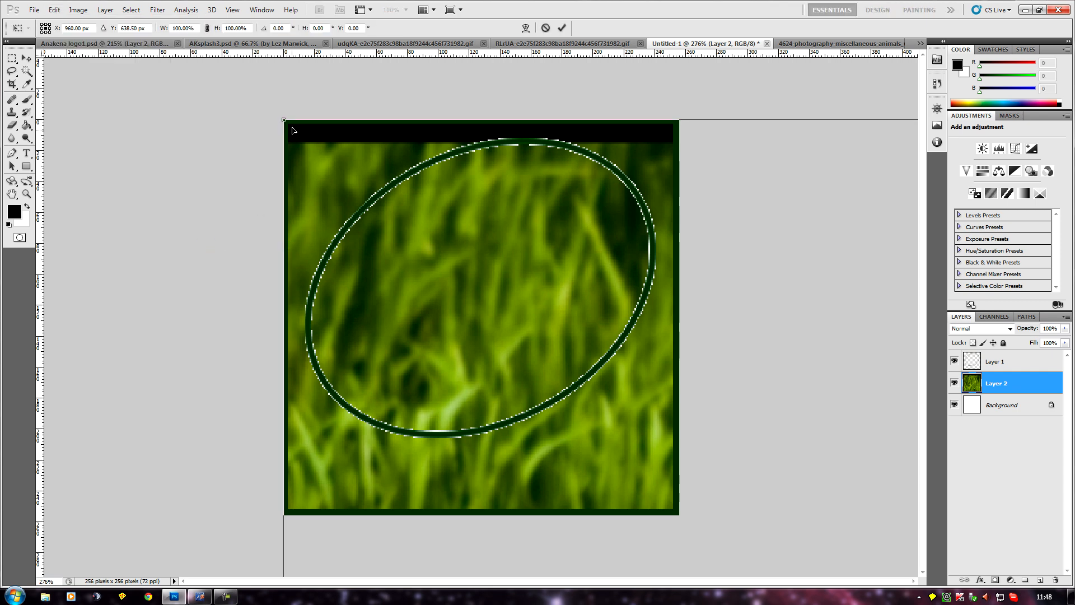
{"action": "left_click_drag", "start_coordinate": [283, 116], "coordinate": [670, 372]}
{"action": "left_click_drag", "start_coordinate": [794, 462], "coordinate": [346, 210]}
{"action": "left_click_drag", "start_coordinate": [245, 137], "coordinate": [662, 401]}
{"action": "left_click_drag", "start_coordinate": [792, 498], "coordinate": [290, 204]}
{"action": "left_click_drag", "start_coordinate": [144, 117], "coordinate": [748, 521]}
{"action": "left_click_drag", "start_coordinate": [868, 553], "coordinate": [115, 56]}
{"action": "left_click_drag", "start_coordinate": [147, 110], "coordinate": [227, 201]}
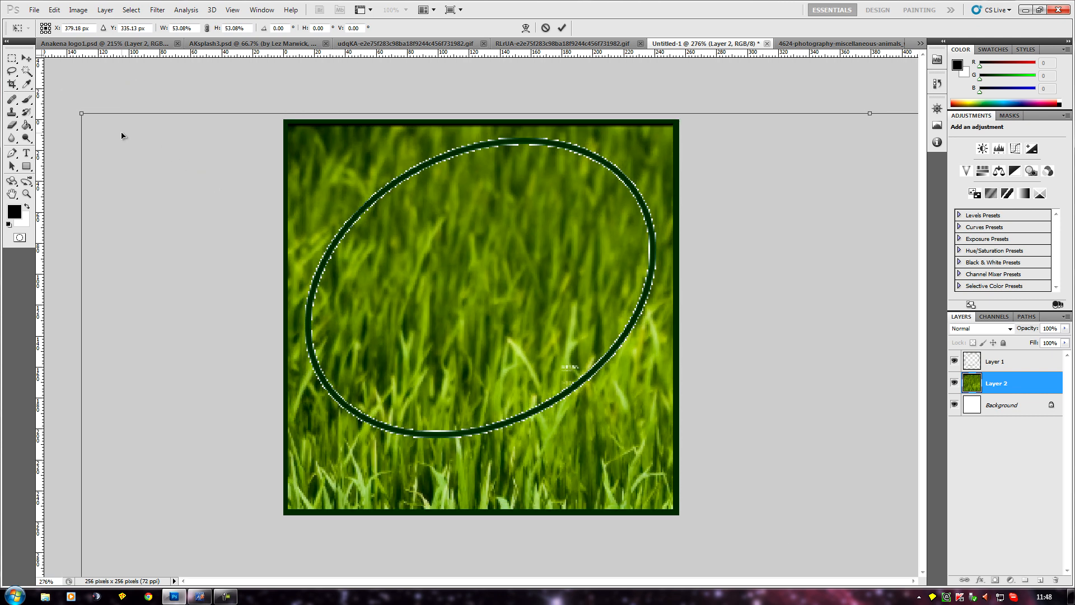
{"action": "left_click_drag", "start_coordinate": [82, 114], "coordinate": [672, 466]}
{"action": "left_click_drag", "start_coordinate": [843, 538], "coordinate": [580, 465]}
{"action": "left_click_drag", "start_coordinate": [774, 518], "coordinate": [372, 174]}
{"action": "left_click_drag", "start_coordinate": [177, 119], "coordinate": [230, 151]}
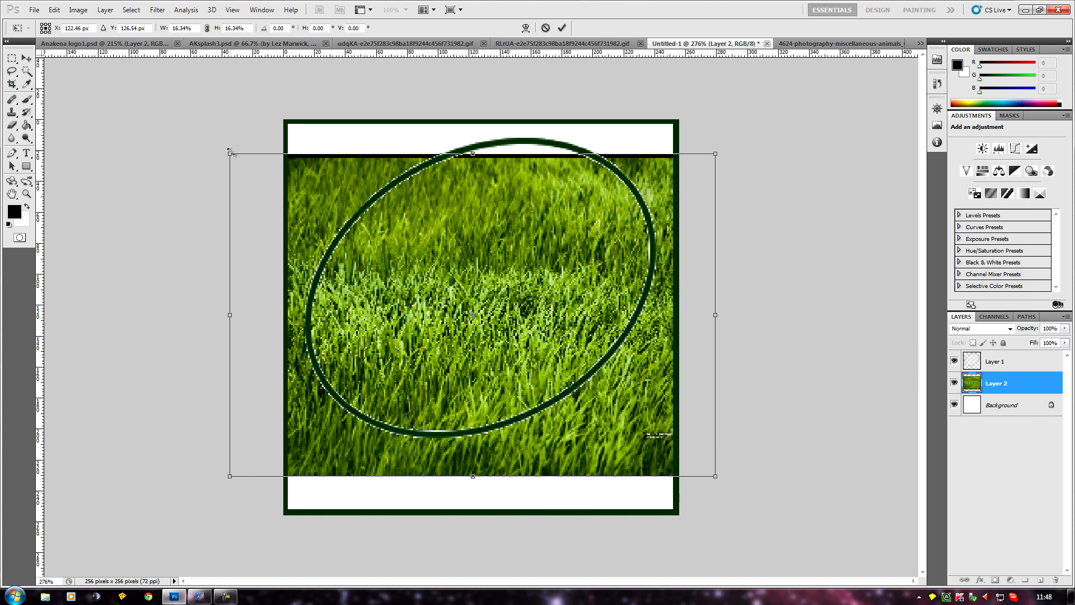
Move the scaled grass up near the frame's upper edge so it fills the oval, and apply the transform.
{"action": "left_click_drag", "start_coordinate": [292, 240], "coordinate": [325, 208]}
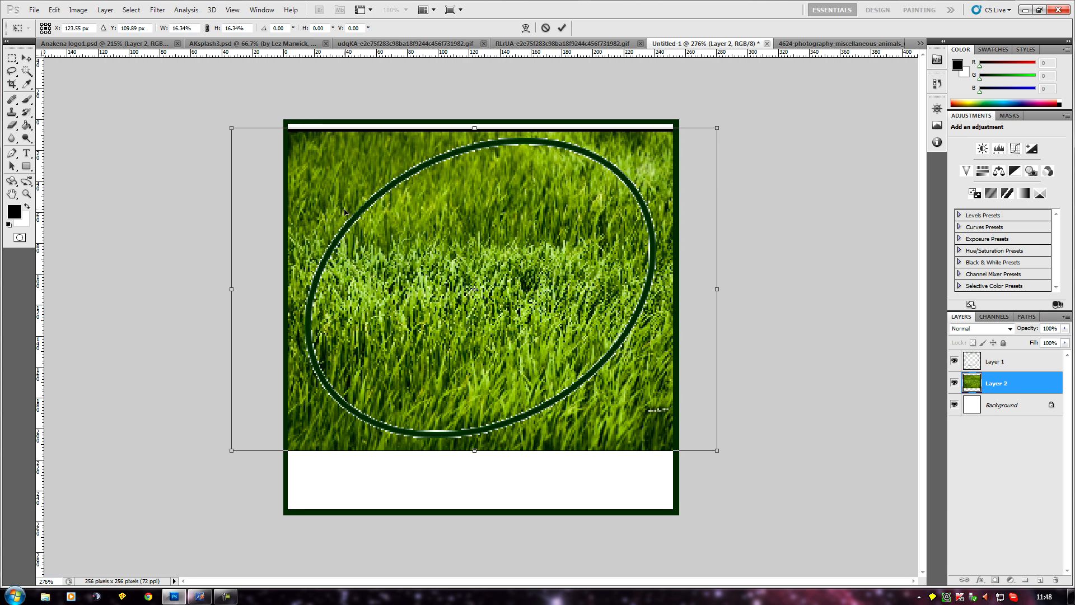
{"action": "key", "text": "Return"}
{"action": "scroll", "coordinate": [174, 207], "scroll_direction": "down", "scroll_amount": 1}
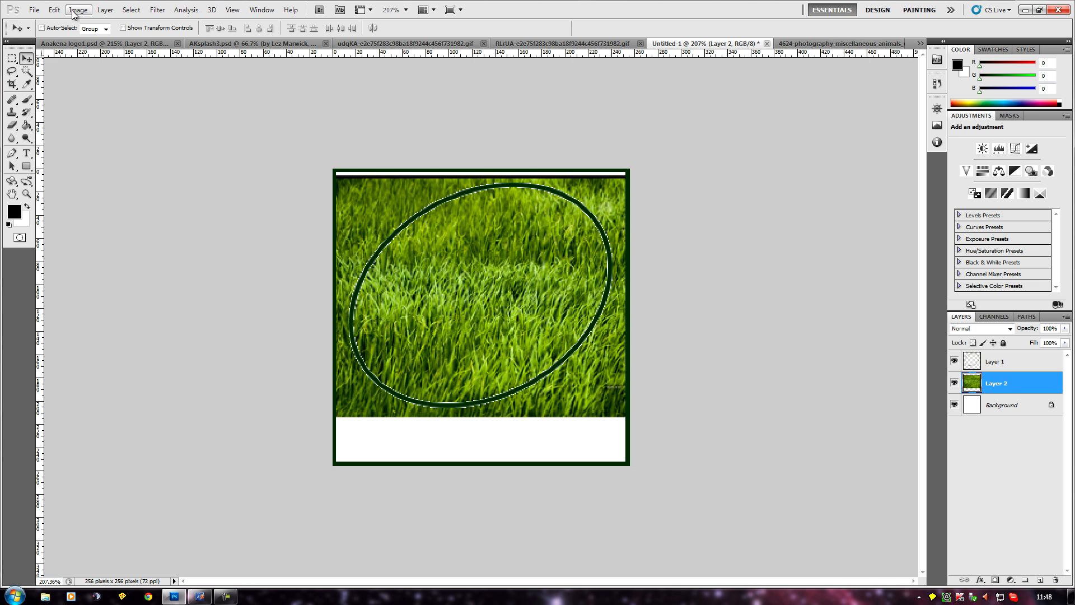
Add a new empty layer directly above the grass layer, keeping the default layer settings.
{"action": "left_click", "coordinate": [108, 13]}
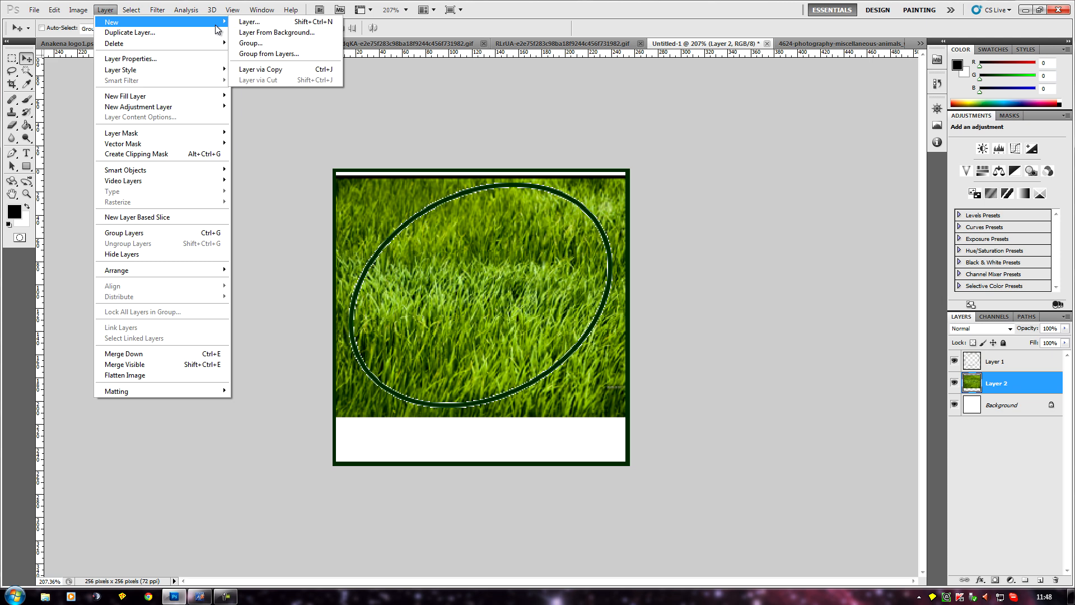
{"action": "left_click", "coordinate": [242, 24]}
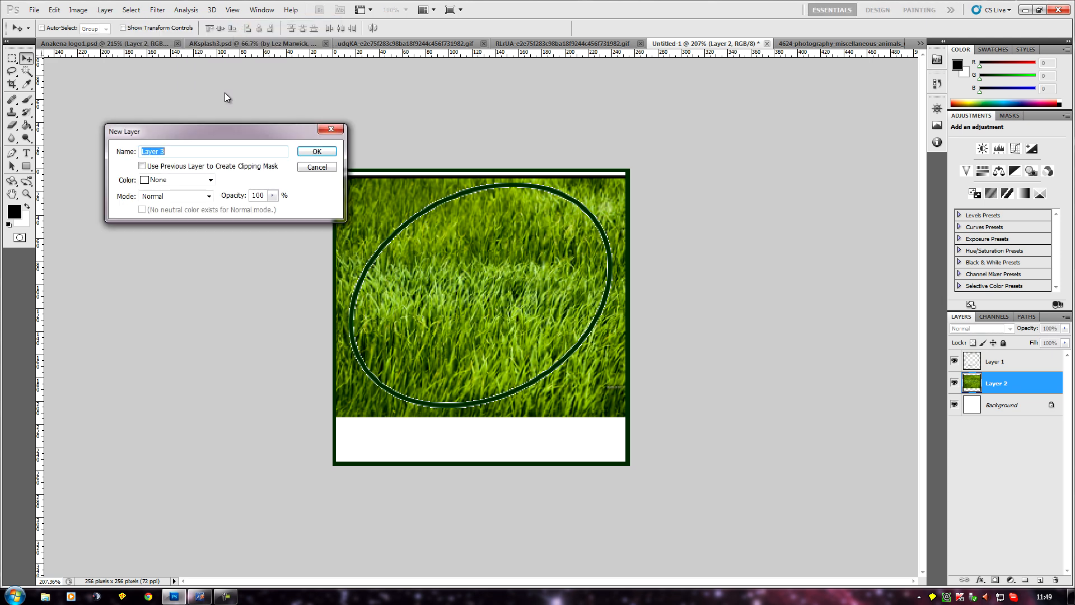
{"action": "left_click", "coordinate": [317, 151]}
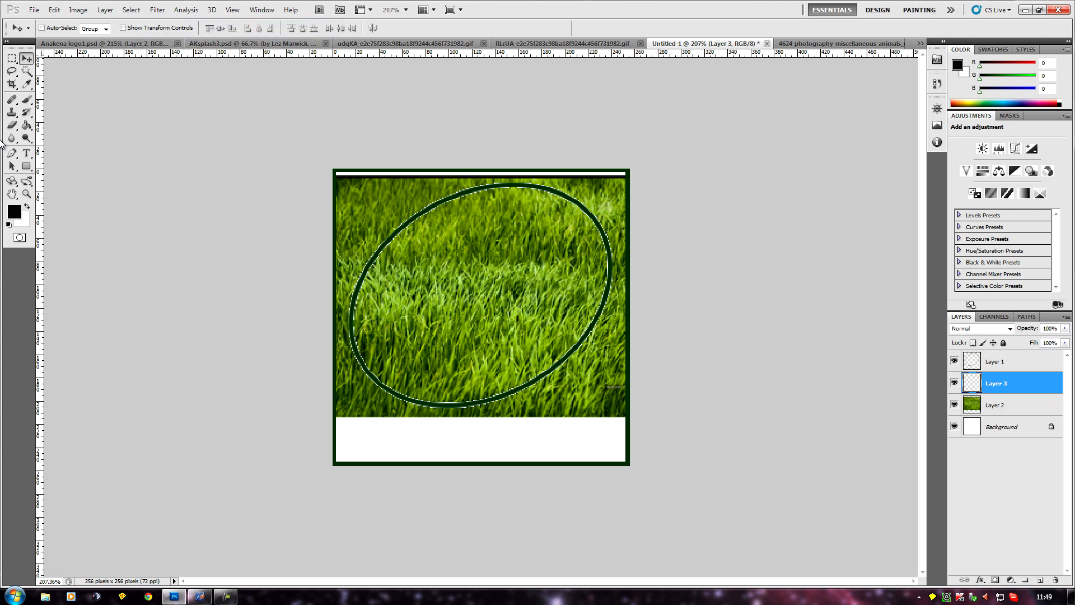
Add the text "New Course" on two lines inside the oval with the Type tool.
{"action": "left_click", "coordinate": [26, 154]}
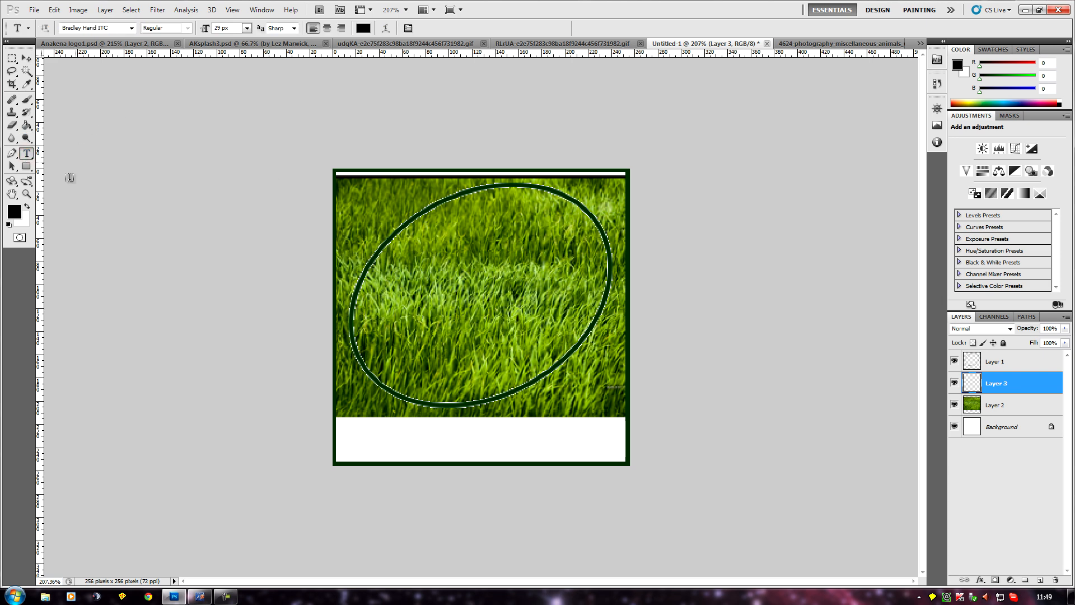
{"action": "left_click", "coordinate": [410, 275]}
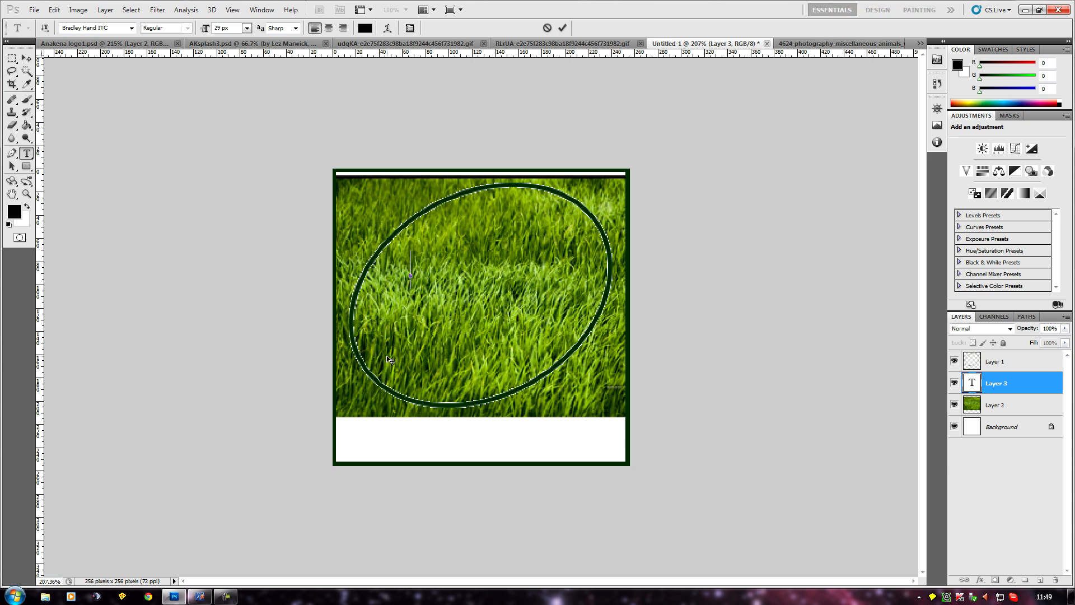
{"action": "type", "text": "New "}
{"action": "type", "text": "Cou"}
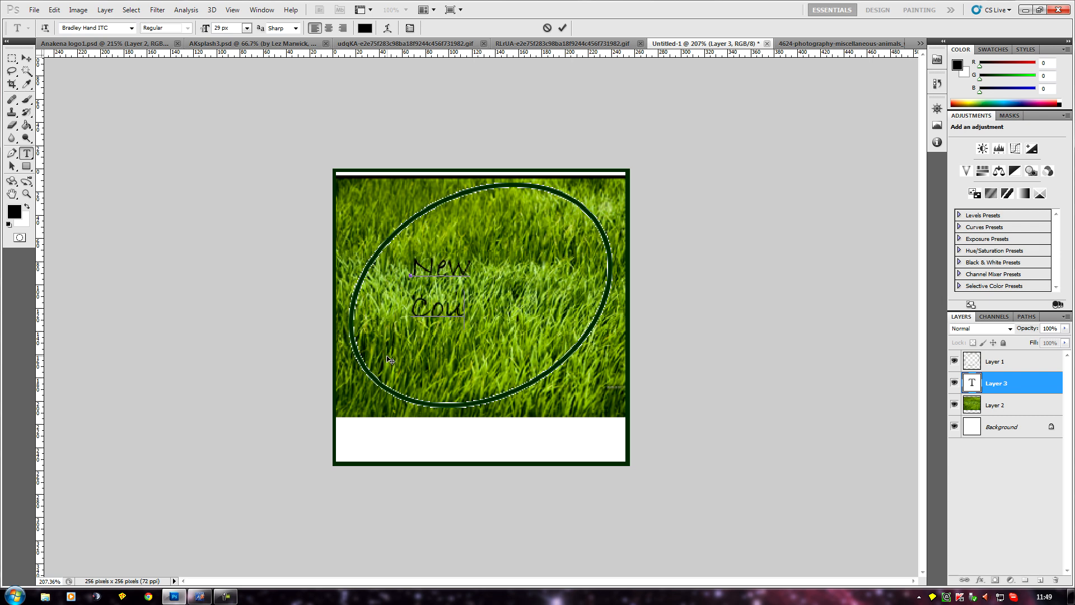
{"action": "type", "text": "rse"}
Recolor the whole "New Course" text to yellow #f4ec1e.
{"action": "left_click_drag", "start_coordinate": [513, 308], "coordinate": [400, 262]}
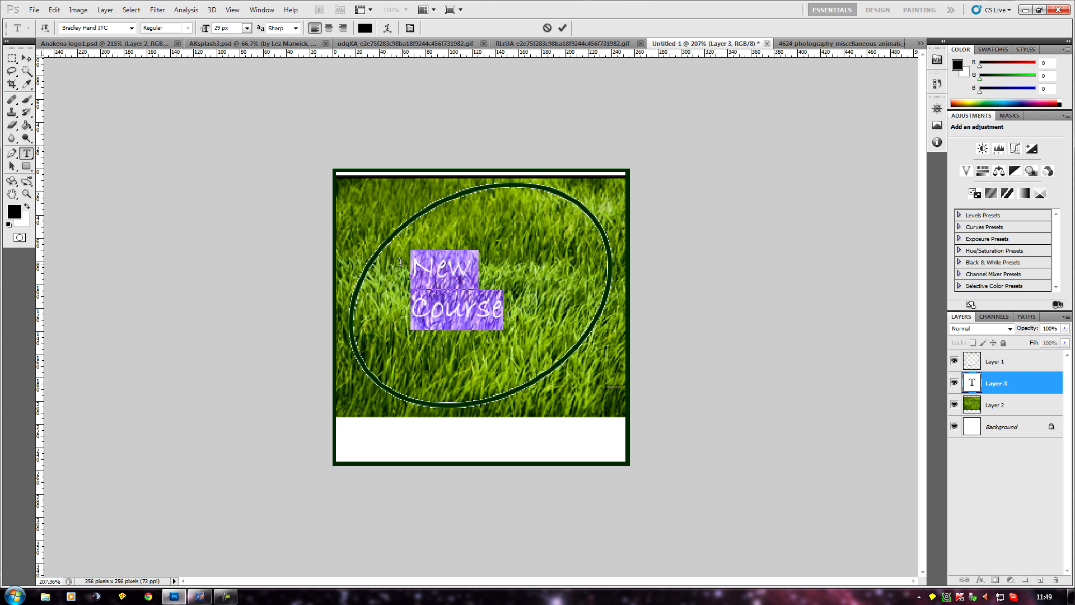
{"action": "left_click", "coordinate": [17, 211]}
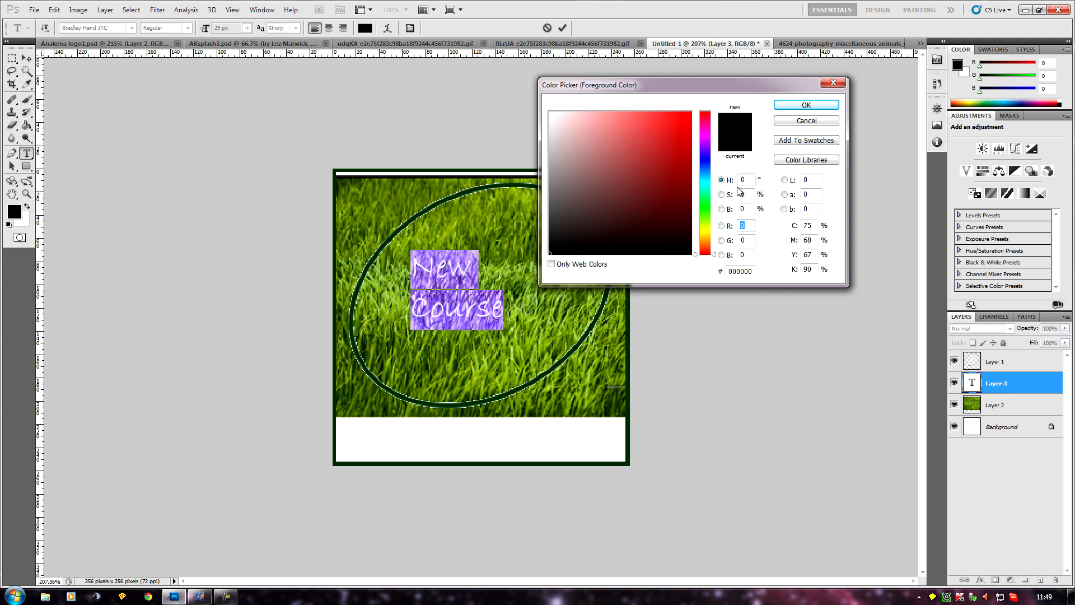
{"action": "left_click", "coordinate": [705, 231]}
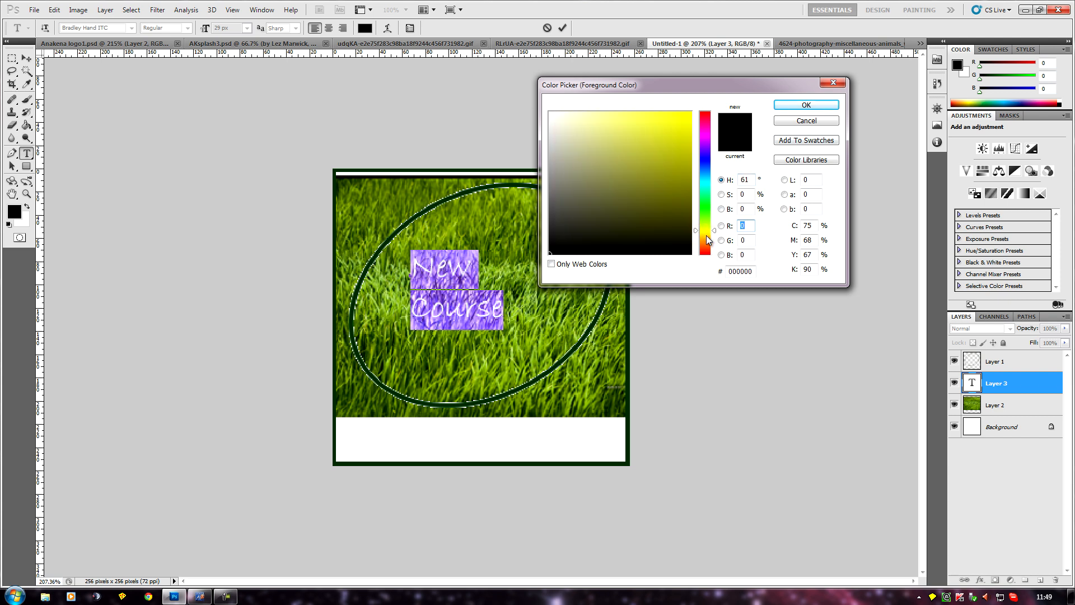
{"action": "left_click_drag", "start_coordinate": [704, 235], "coordinate": [703, 233]}
{"action": "left_click", "coordinate": [675, 119]}
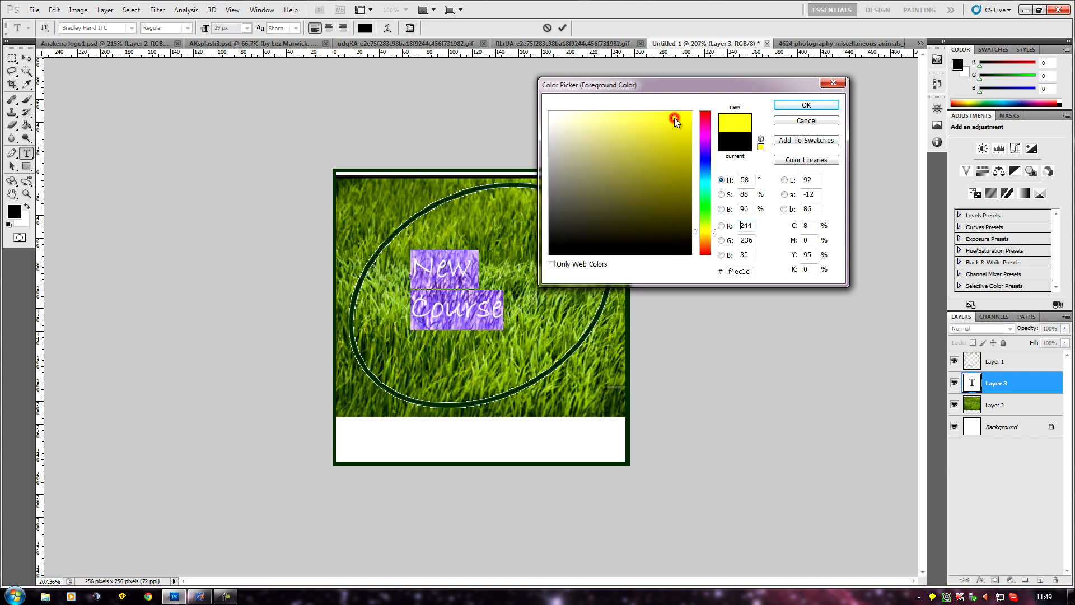
{"action": "left_click", "coordinate": [806, 105]}
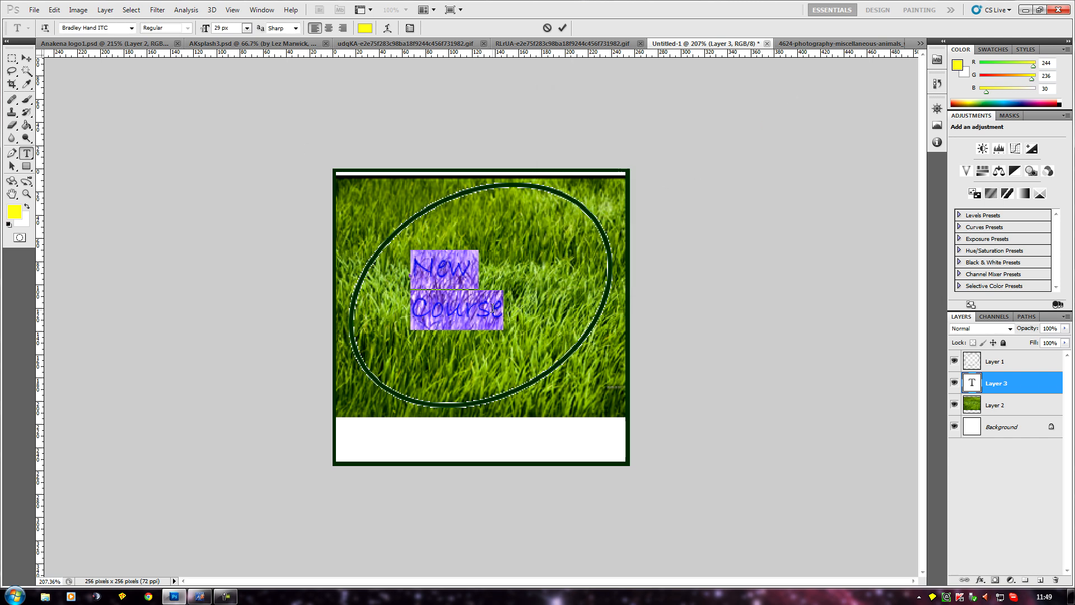
{"action": "left_click", "coordinate": [506, 324]}
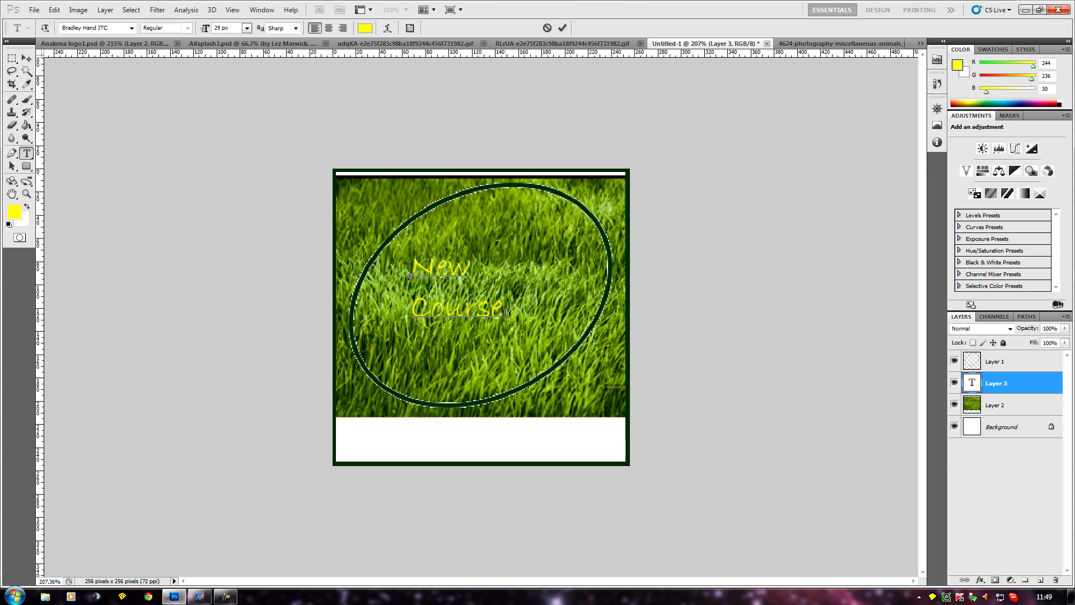
{"action": "left_click", "coordinate": [131, 28]}
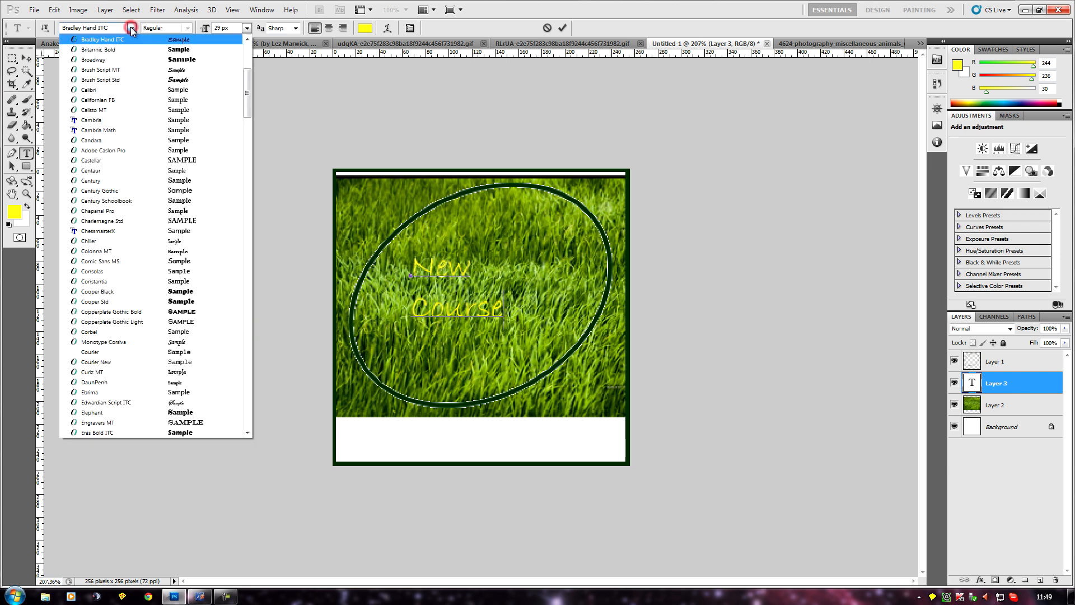
{"action": "left_click", "coordinate": [97, 40]}
{"action": "left_click", "coordinate": [131, 28]}
{"action": "left_click", "coordinate": [131, 28]}
Select all of the text and try the Britannic Bold and Adobe Caslon Pro fonts on it.
{"action": "key", "text": "ctrl+a"}
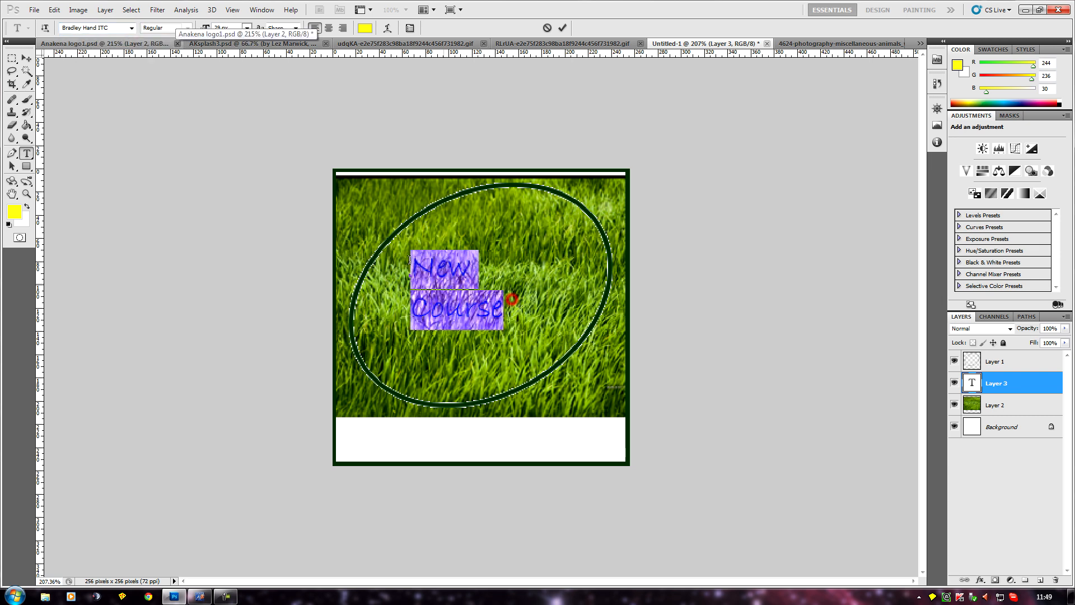
{"action": "left_click", "coordinate": [132, 28]}
{"action": "left_click", "coordinate": [99, 50]}
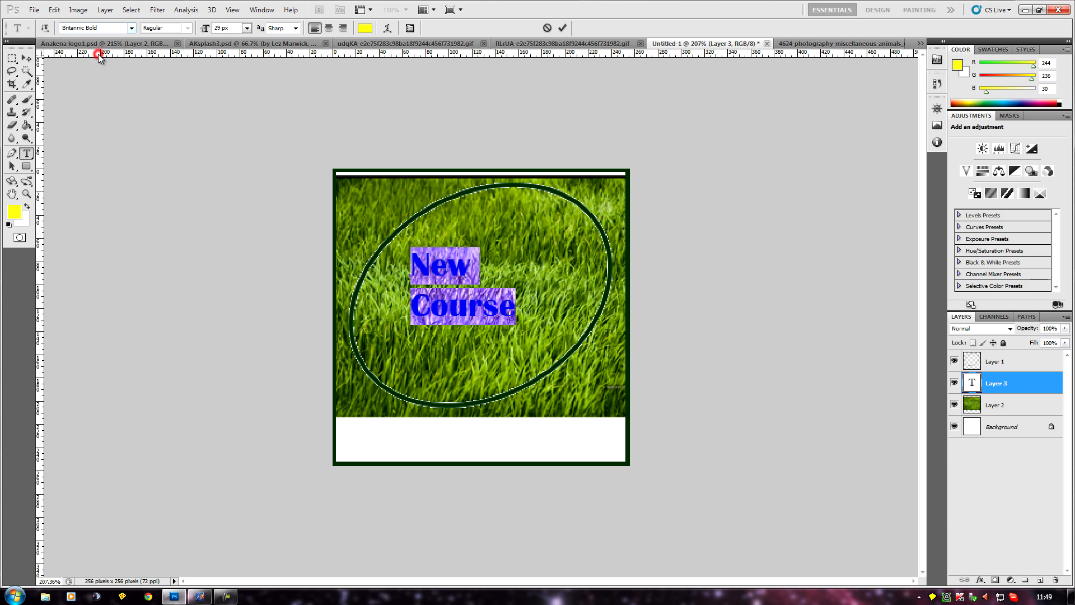
{"action": "left_click", "coordinate": [132, 28]}
{"action": "left_click", "coordinate": [130, 34]}
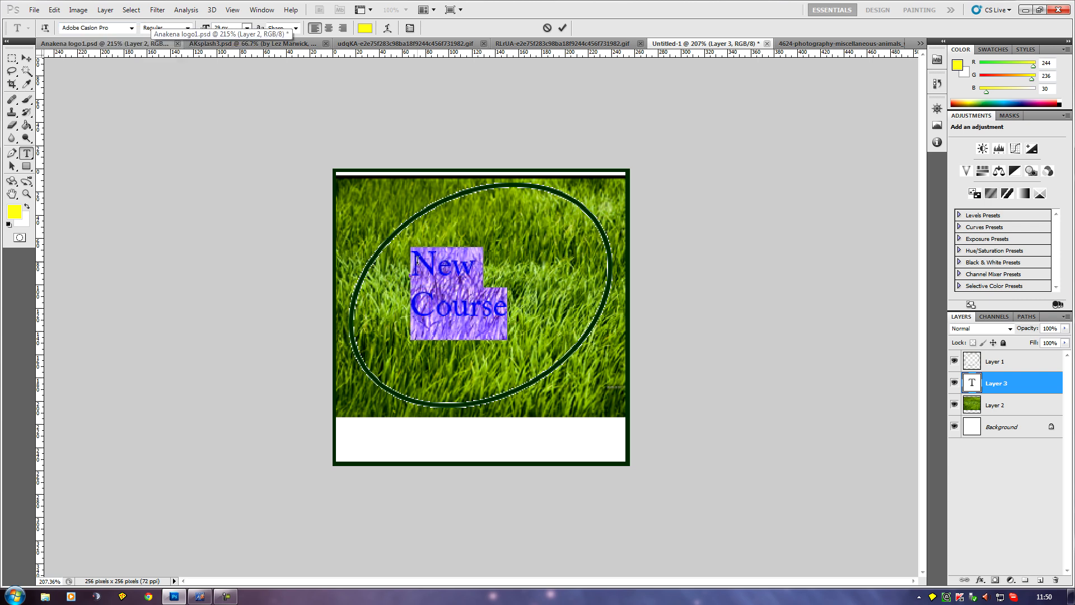
{"action": "left_click", "coordinate": [132, 28]}
{"action": "left_click", "coordinate": [131, 29]}
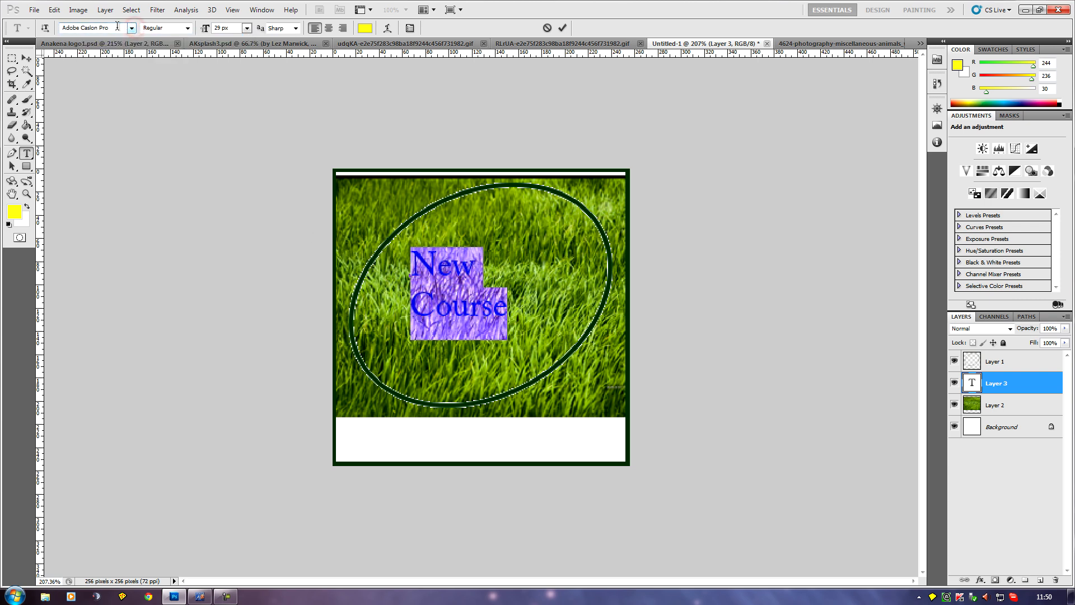
Go through the following fonts on the selected text and set it to Cooper Std Black.
{"action": "left_click", "coordinate": [87, 28]}
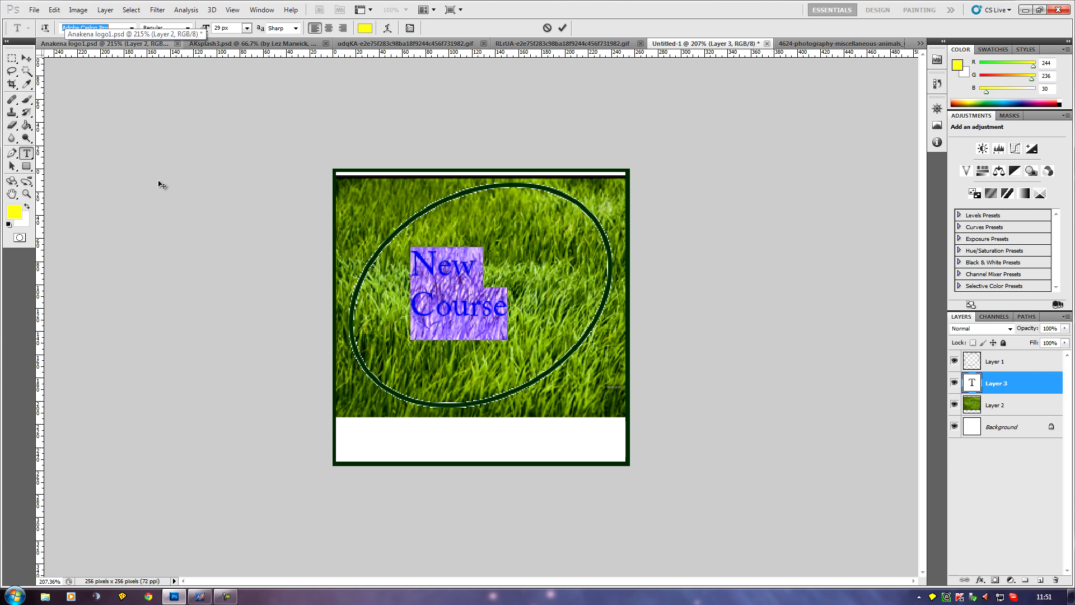
{"action": "key", "text": "Down"}
{"action": "key", "text": "Down"}
{"action": "key", "text": "Down"}
{"action": "key", "text": "Down"}
{"action": "key", "text": "Down"}
{"action": "key", "text": "Down"}
{"action": "key", "text": "Down"}
{"action": "key", "text": "Down"}
{"action": "key", "text": "Down"}
{"action": "key", "text": "Down"}
{"action": "key", "text": "Down"}
{"action": "key", "text": "Down"}
{"action": "key", "text": "Down"}
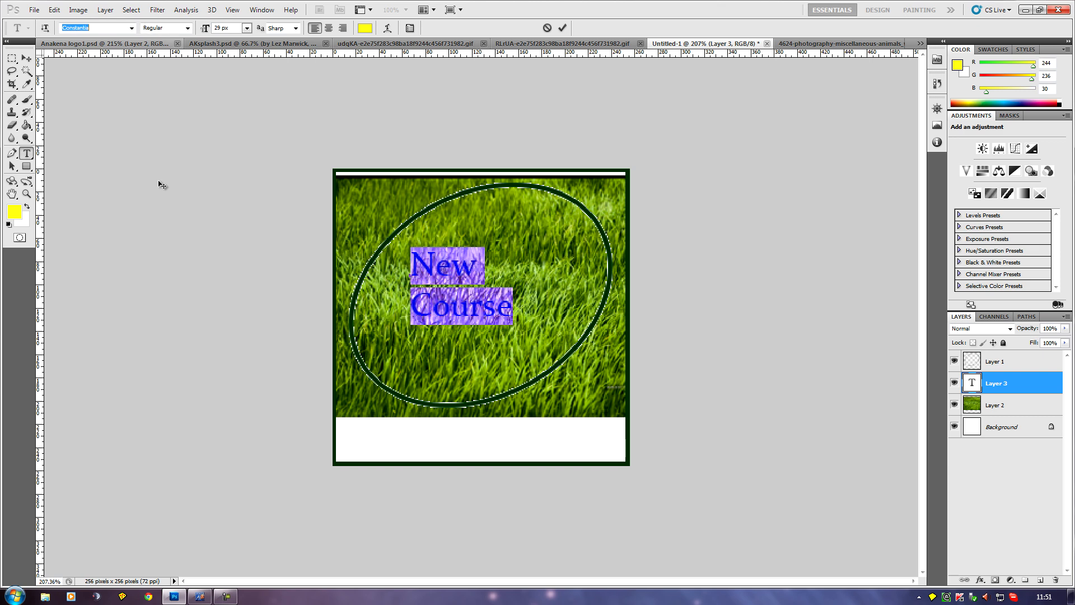
{"action": "key", "text": "Down"}
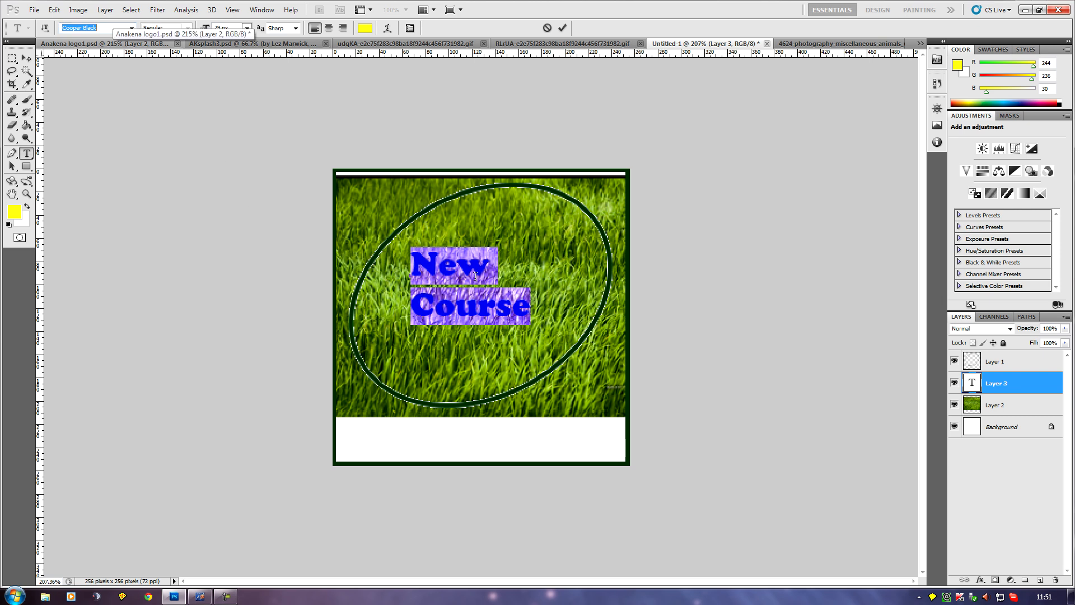
{"action": "key", "text": "Down"}
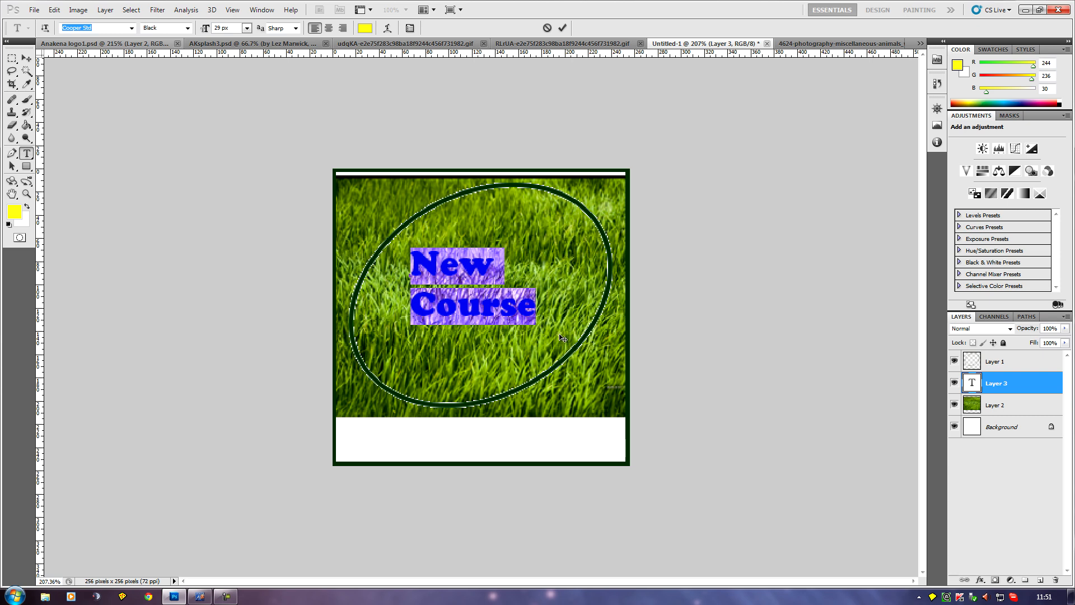
{"action": "left_click", "coordinate": [545, 307]}
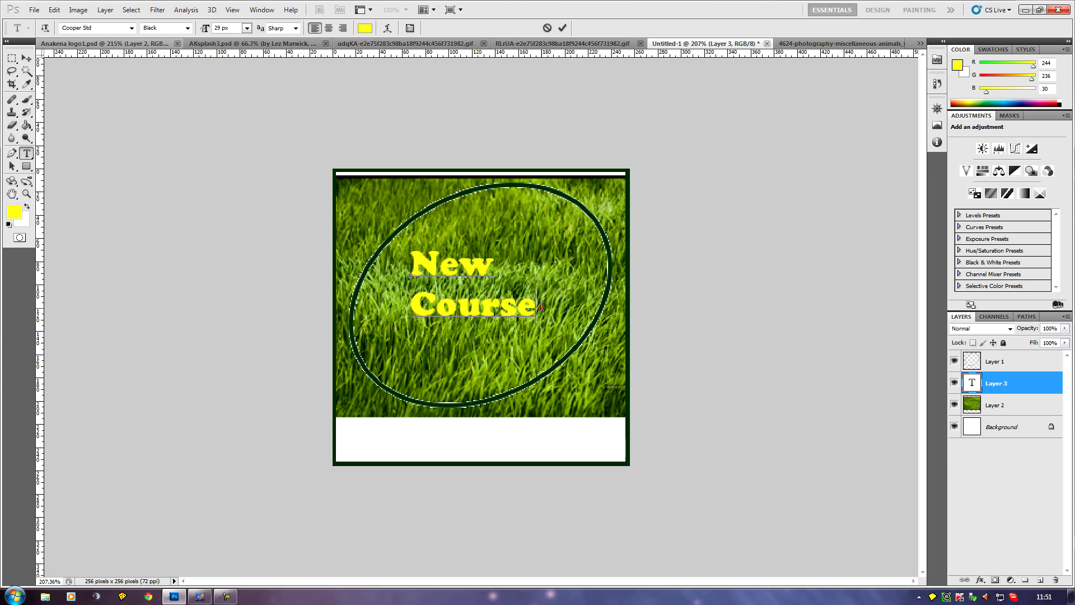
Set the font size of the whole "New Course" text to 37 px and commit the text layer.
{"action": "left_click_drag", "start_coordinate": [541, 306], "coordinate": [397, 256]}
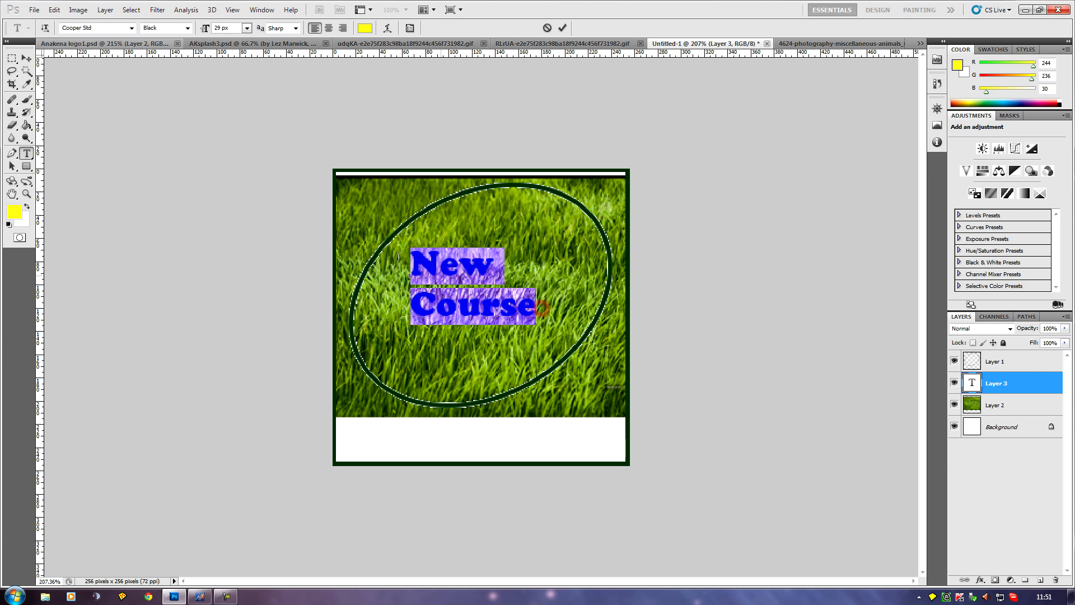
{"action": "left_click", "coordinate": [245, 28]}
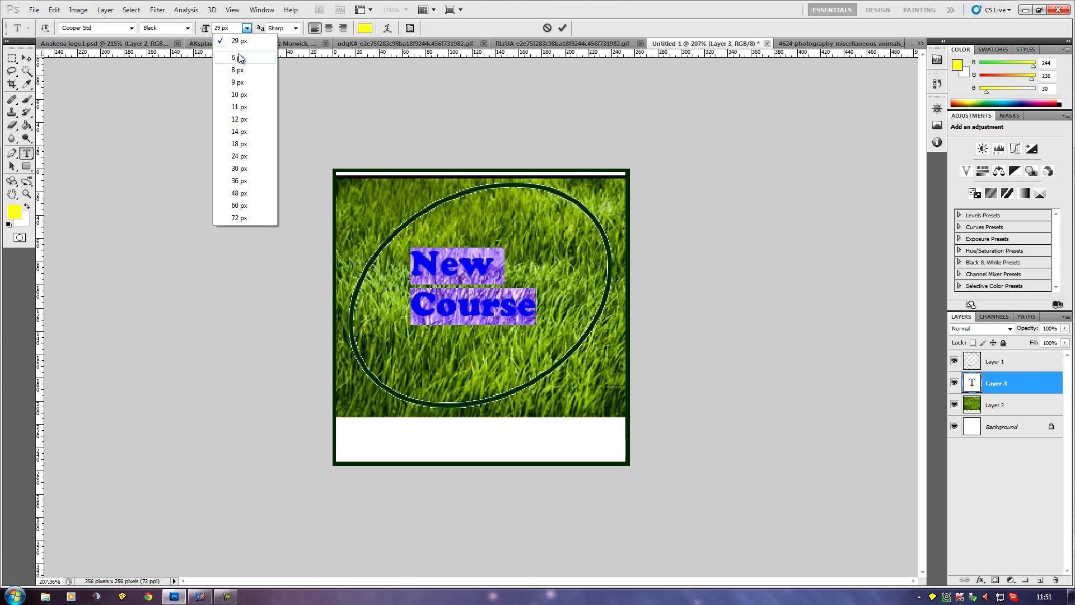
{"action": "left_click", "coordinate": [242, 168]}
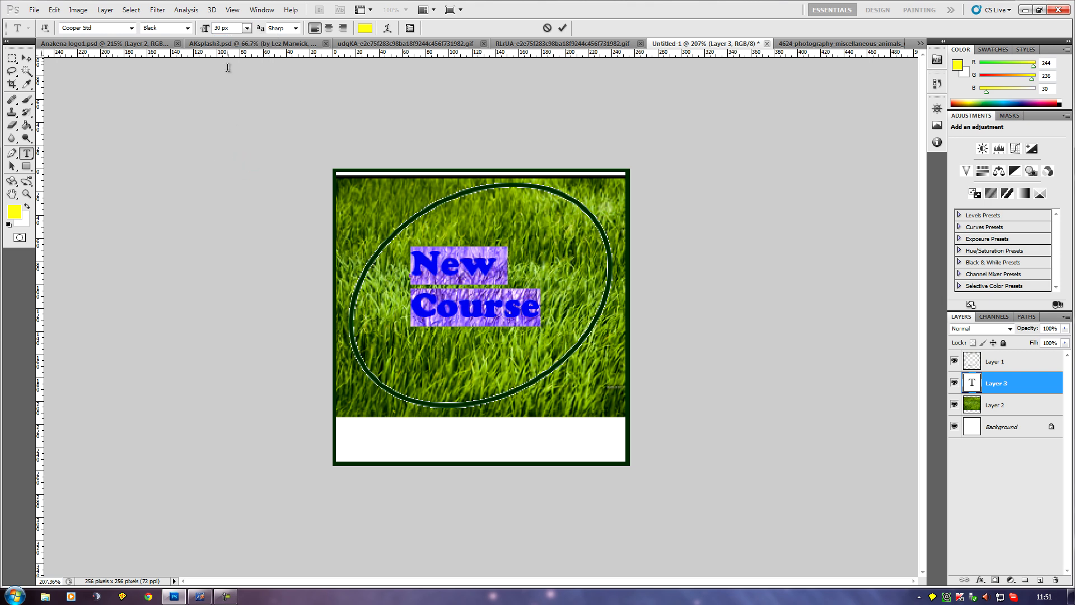
{"action": "left_click", "coordinate": [215, 27]}
{"action": "key", "text": "Down"}
{"action": "key", "text": "Down"}
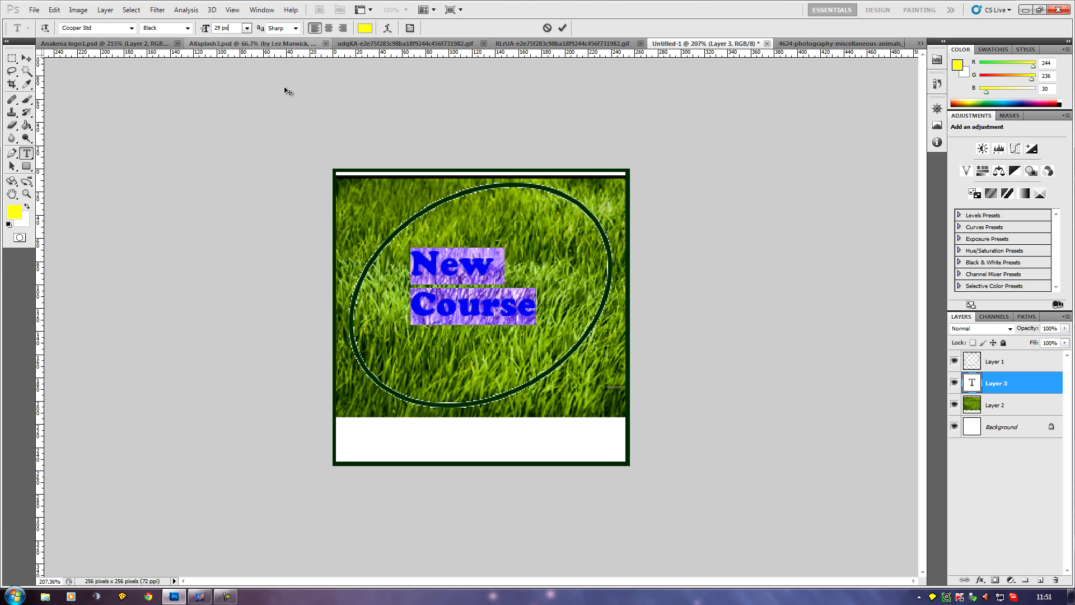
{"action": "key", "text": "Up"}
{"action": "key", "text": "Up"}
{"action": "key", "text": "Up"}
{"action": "key", "text": "Up"}
{"action": "key", "text": "Up"}
{"action": "key", "text": "Up"}
{"action": "key", "text": "Up"}
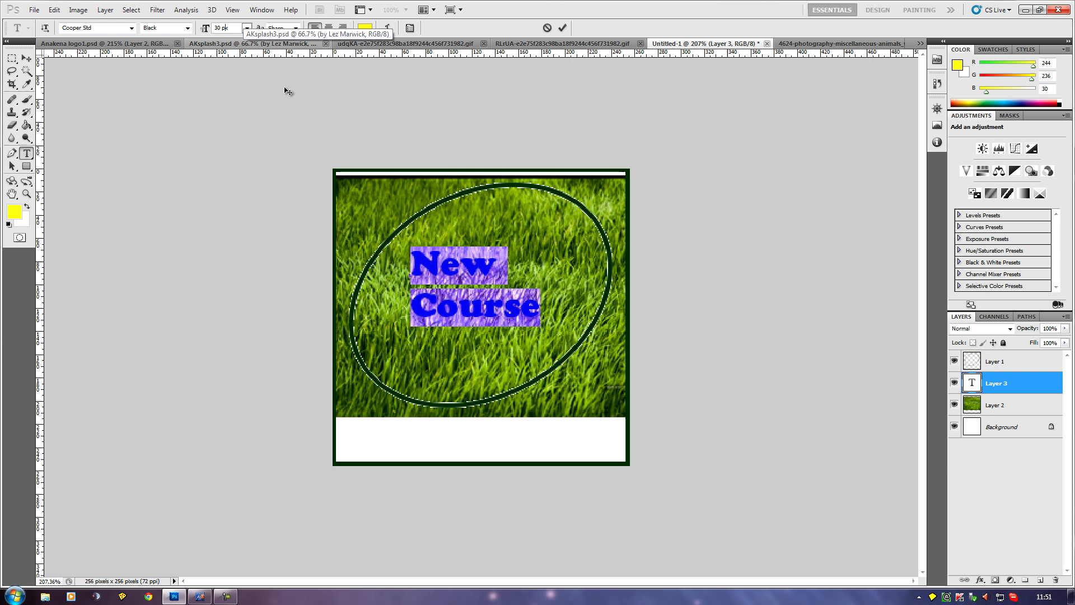
{"action": "key", "text": "Up"}
{"action": "key", "text": "Up"}
{"action": "key", "text": "Up"}
{"action": "key", "text": "Up"}
{"action": "key", "text": "Up"}
{"action": "key", "text": "Up"}
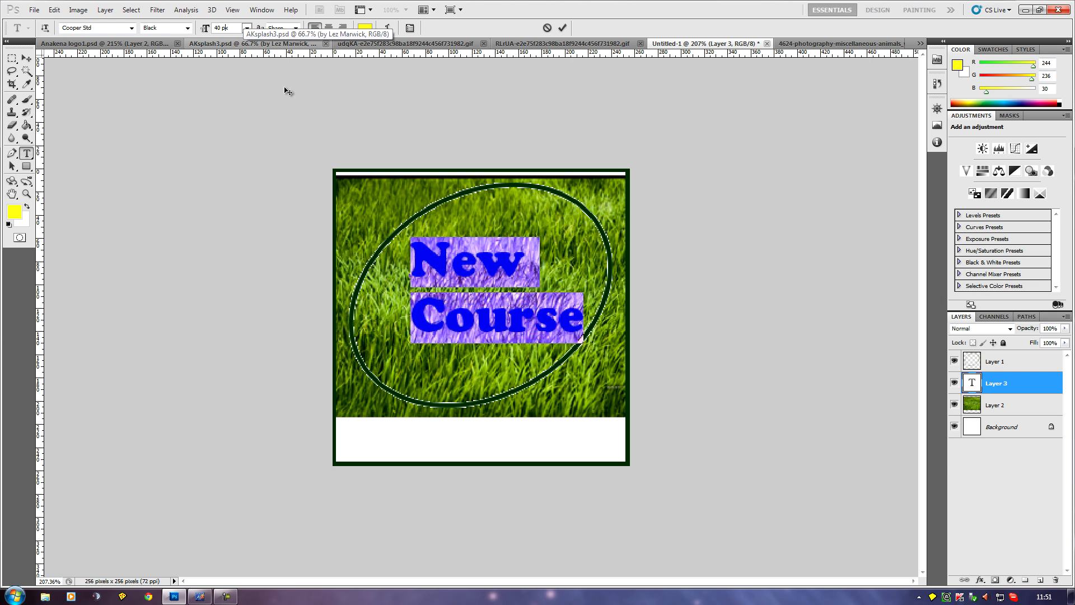
{"action": "key", "text": "Down"}
{"action": "key", "text": "Down"}
{"action": "key", "text": "Down"}
{"action": "key", "text": "Down"}
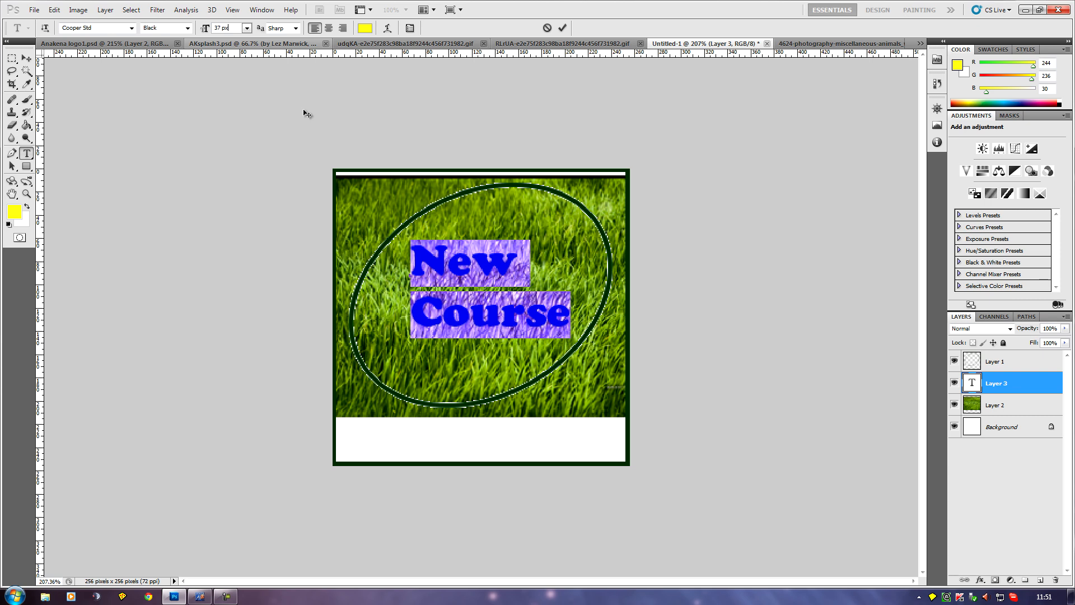
{"action": "left_click", "coordinate": [572, 325]}
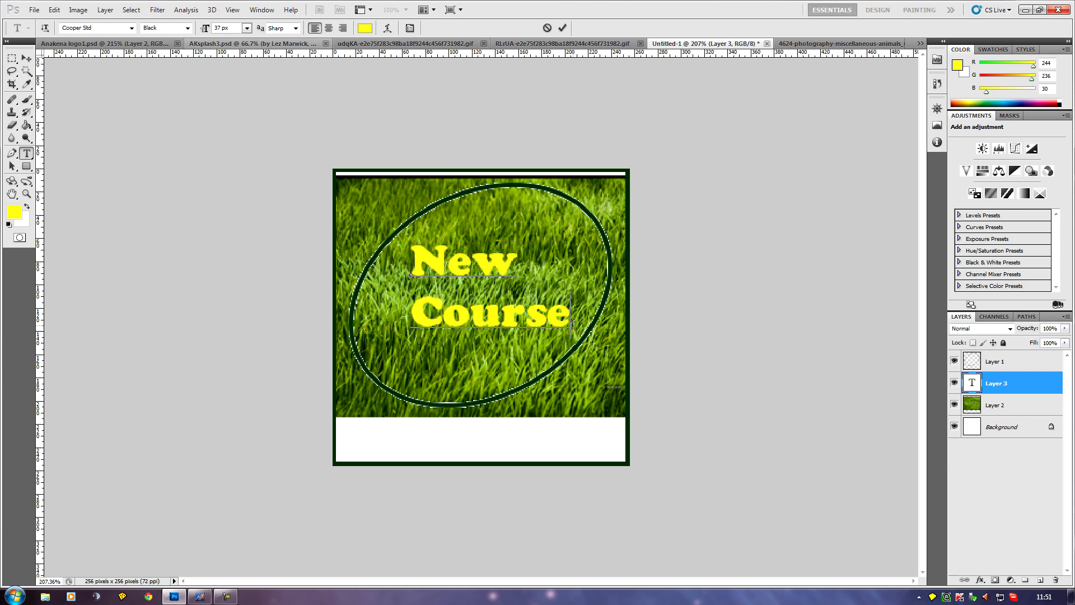
{"action": "left_click", "coordinate": [1011, 385]}
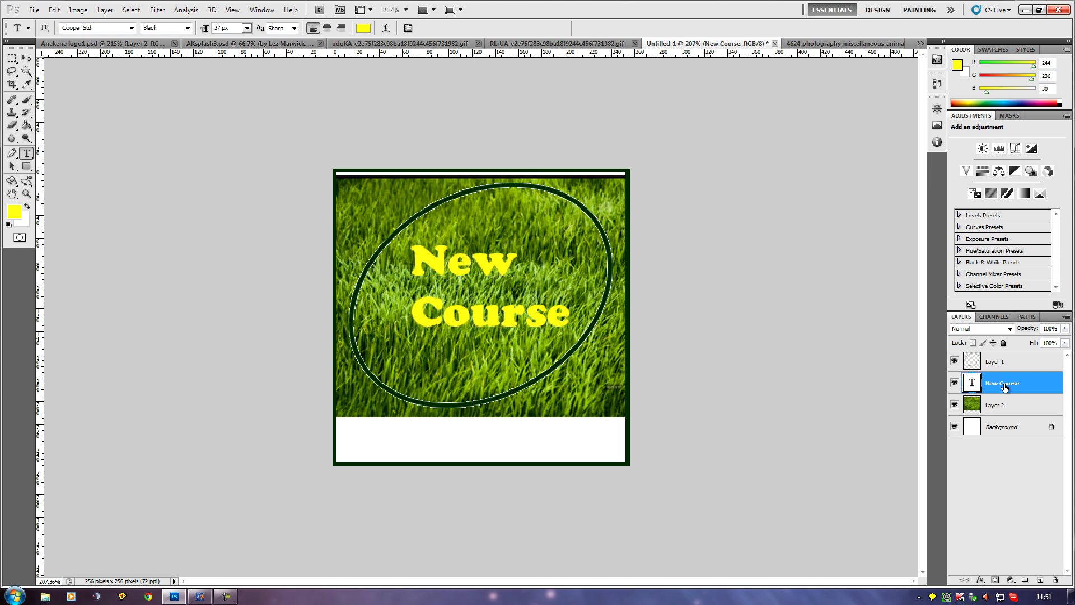
Add a drop shadow and a 3 px outside stroke to the "New Course" text layer.
{"action": "right_click", "coordinate": [1008, 388]}
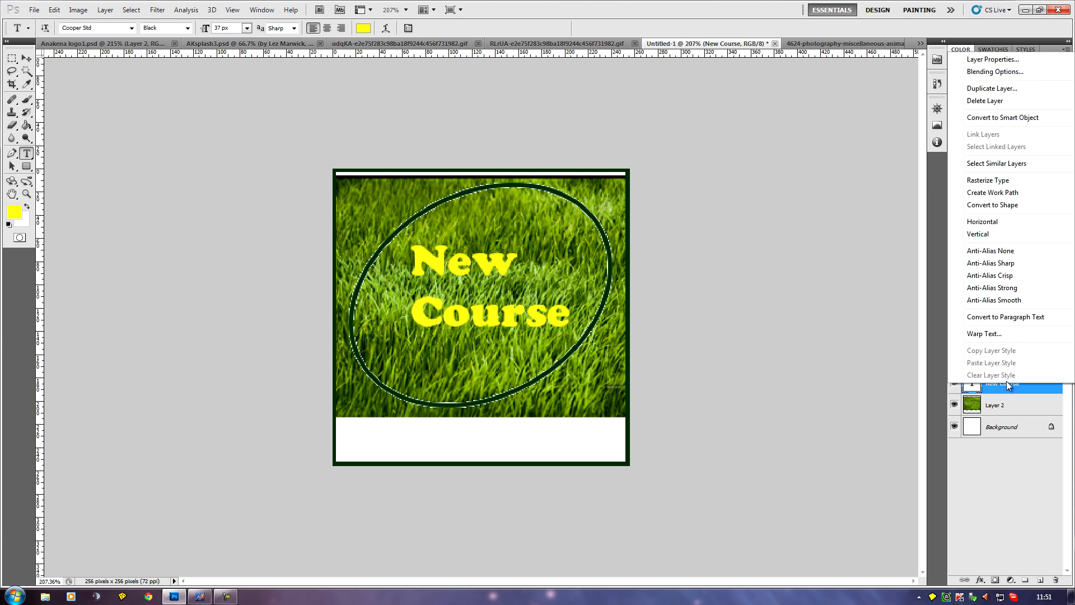
{"action": "left_click", "coordinate": [985, 73]}
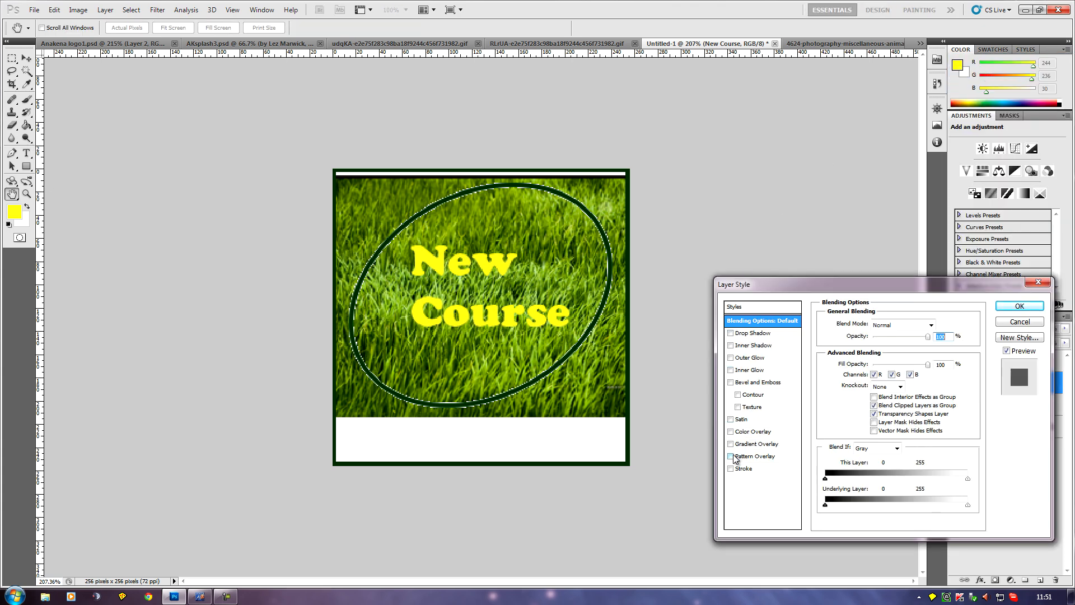
{"action": "left_click", "coordinate": [730, 333]}
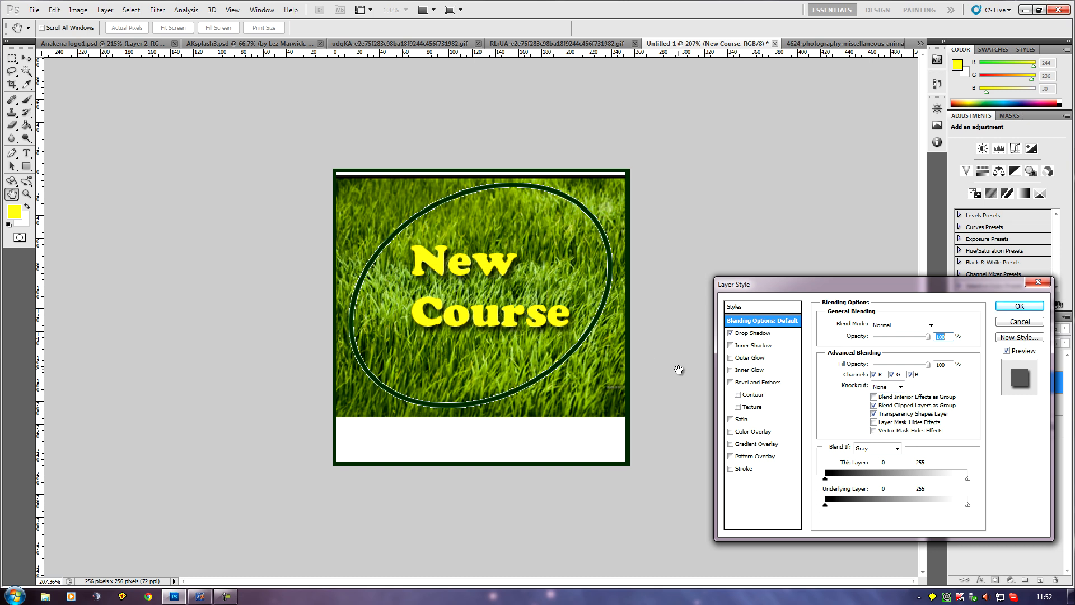
{"action": "left_click", "coordinate": [730, 468]}
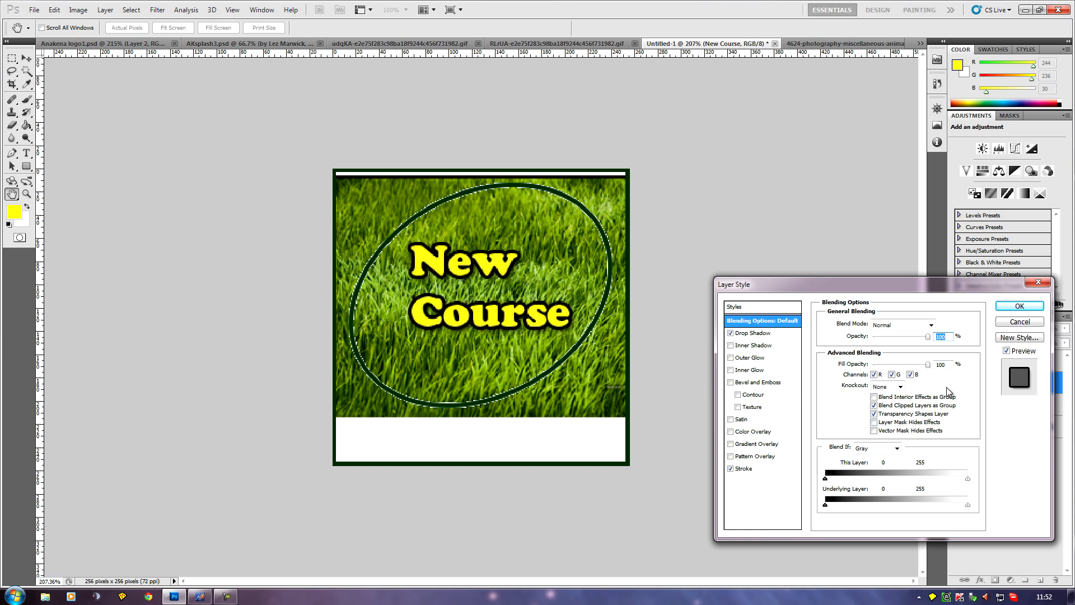
{"action": "left_click", "coordinate": [744, 469]}
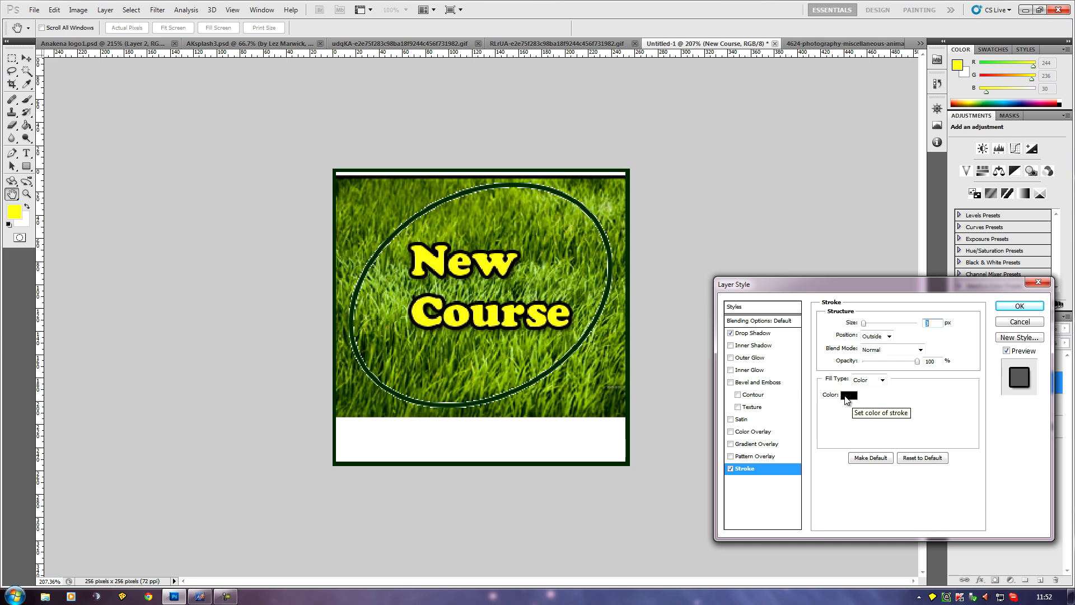
Try red shades as the text's stroke color, return it to black #000000 and apply the layer style.
{"action": "left_click", "coordinate": [848, 395]}
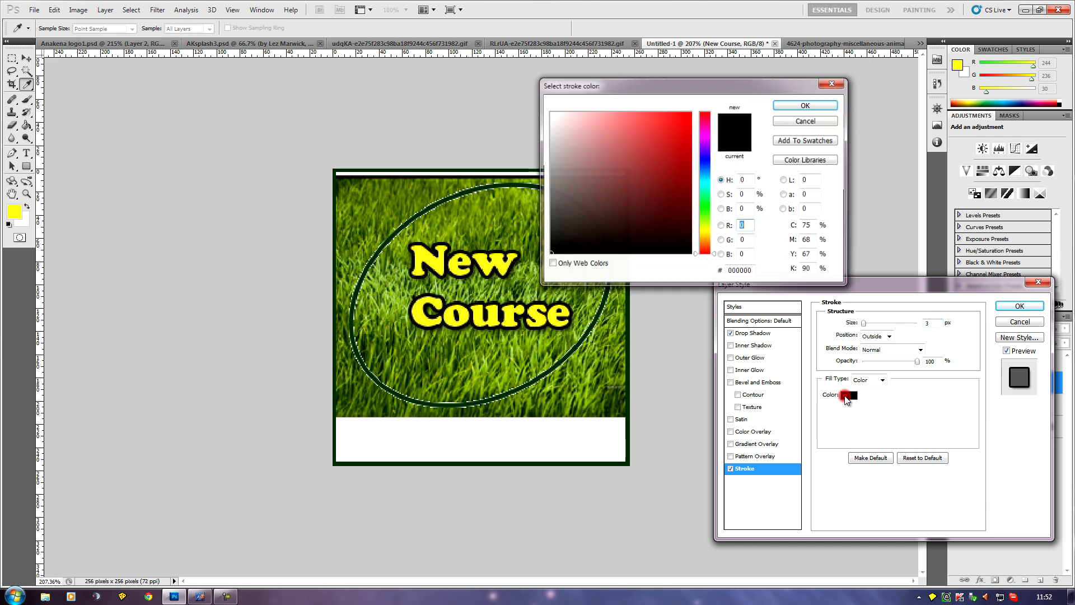
{"action": "left_click", "coordinate": [679, 131]}
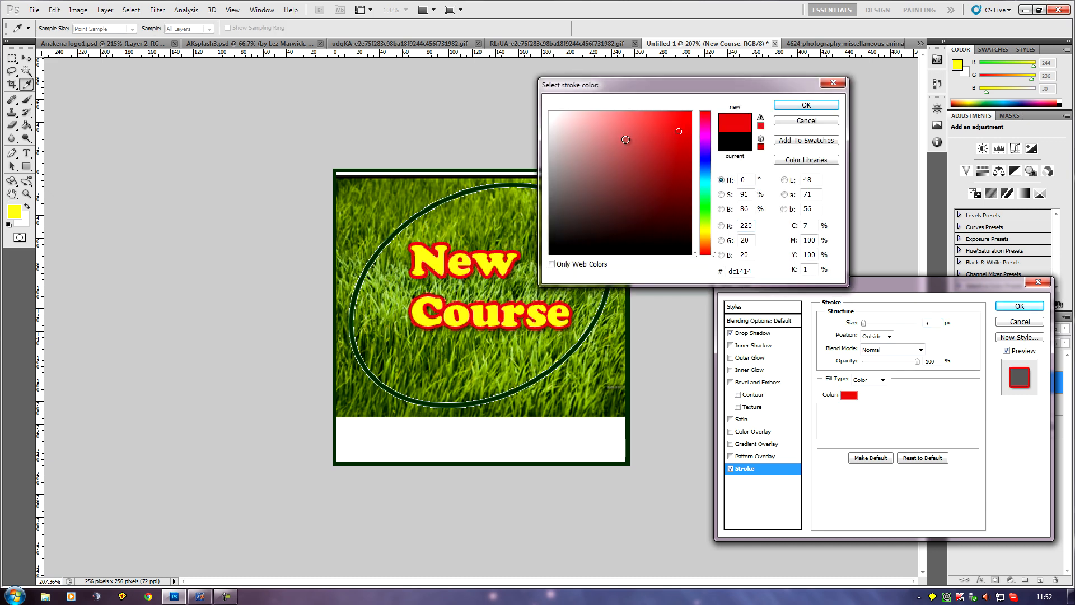
{"action": "left_click", "coordinate": [683, 117]}
{"action": "left_click", "coordinate": [752, 143]}
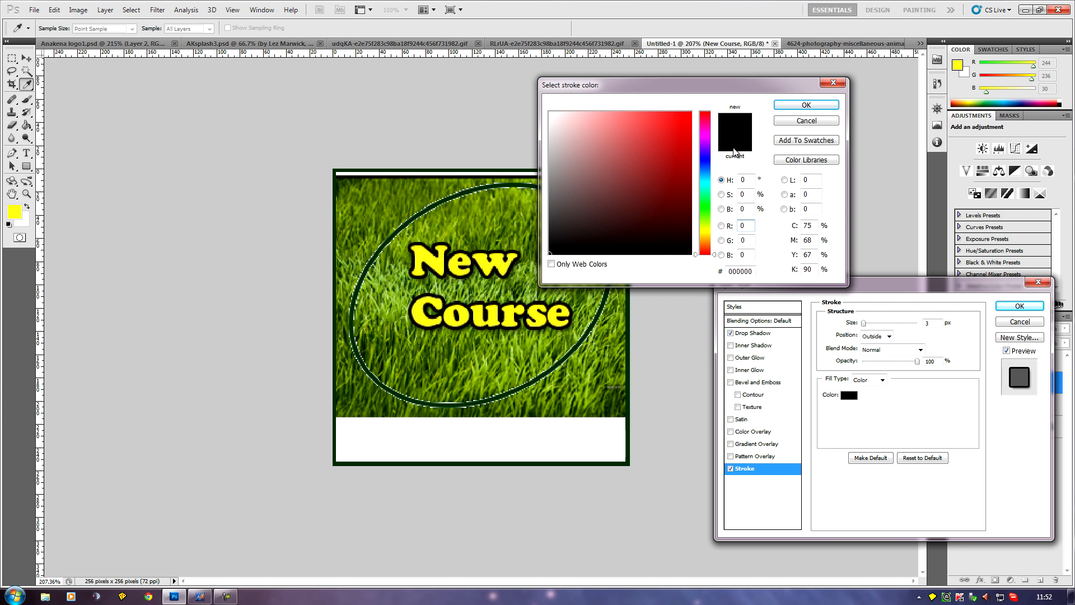
{"action": "left_click", "coordinate": [808, 106]}
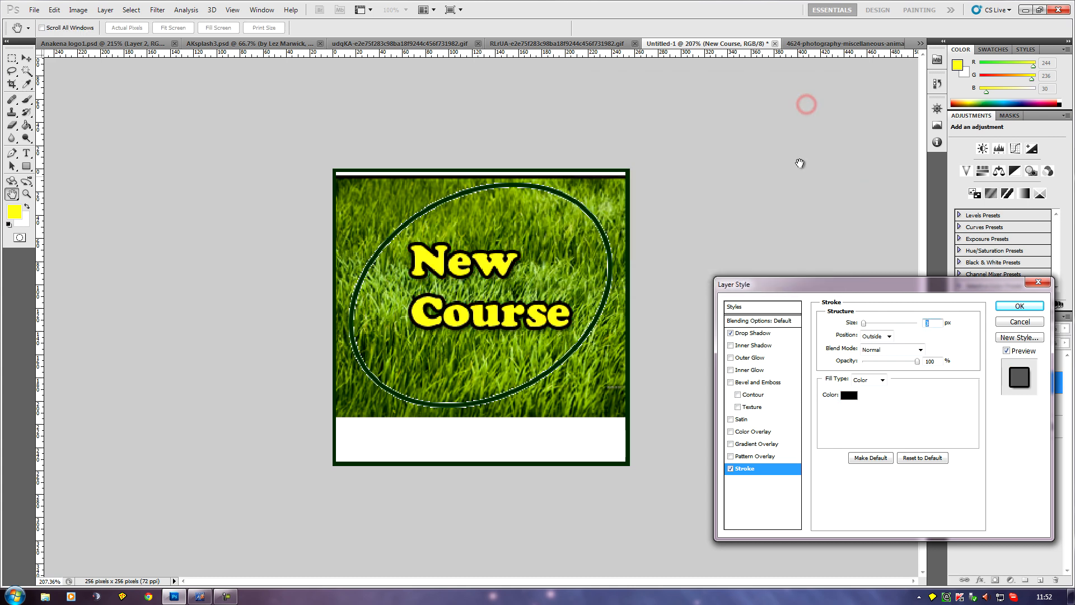
{"action": "left_click", "coordinate": [1006, 310]}
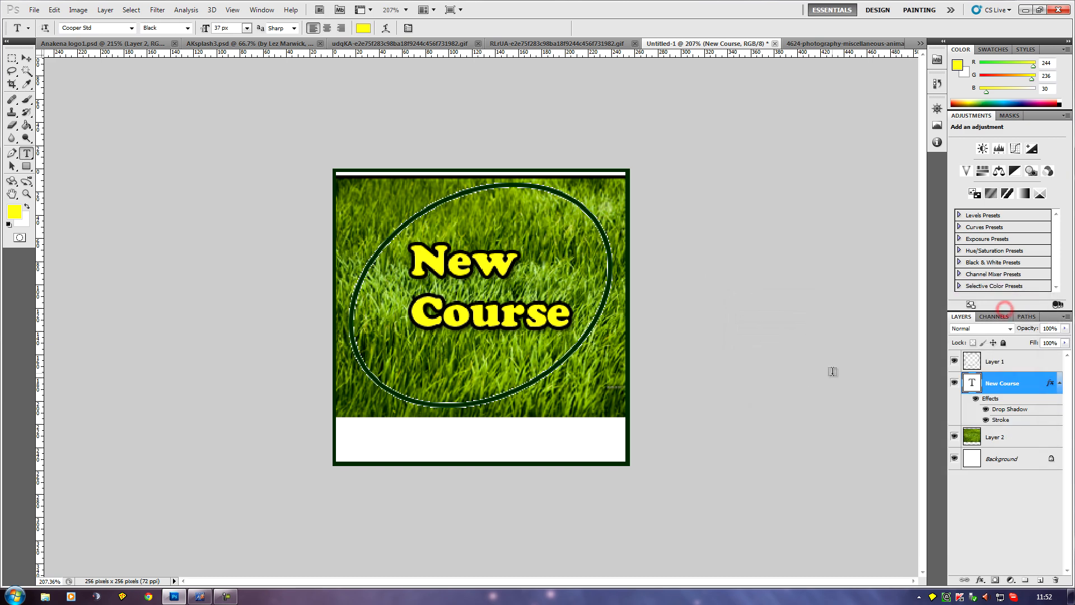
Move the "New Course" text slightly upward and hide the oval frame template on Layer 1.
{"action": "left_click", "coordinate": [27, 58]}
{"action": "mouse_move", "coordinate": [454, 270]}
{"action": "left_mouse_down"}
{"action": "mouse_move", "coordinate": [441, 290]}
{"action": "mouse_move", "coordinate": [465, 306]}
{"action": "mouse_move", "coordinate": [484, 256]}
{"action": "mouse_move", "coordinate": [440, 261]}
{"action": "mouse_move", "coordinate": [454, 265]}
{"action": "left_mouse_up"}
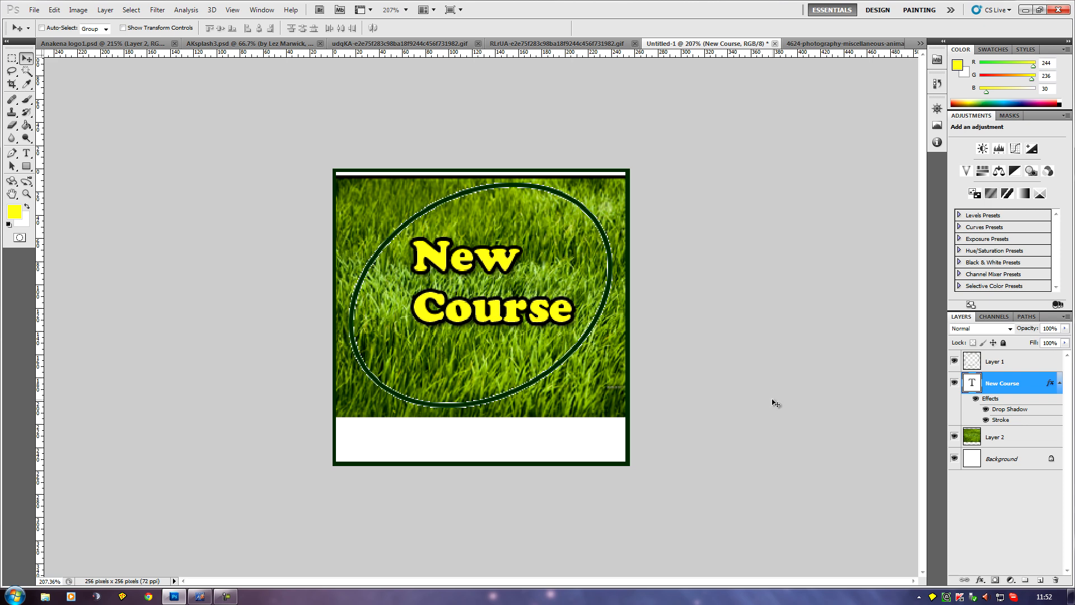
{"action": "left_click", "coordinate": [954, 361]}
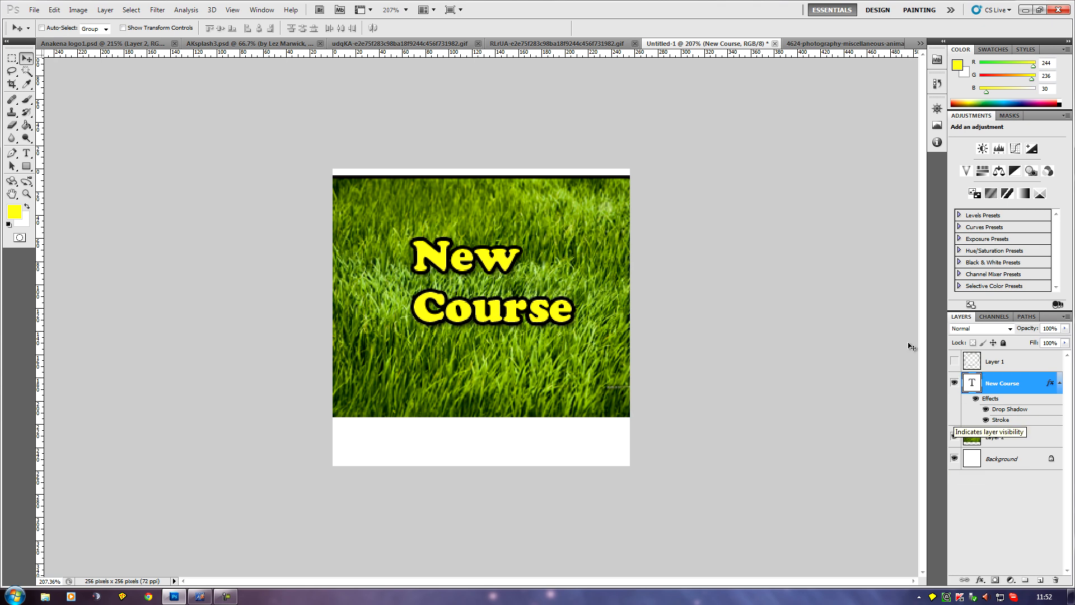
Flatten the image into a single background layer, discarding the hidden template layer.
{"action": "left_click", "coordinate": [105, 10]}
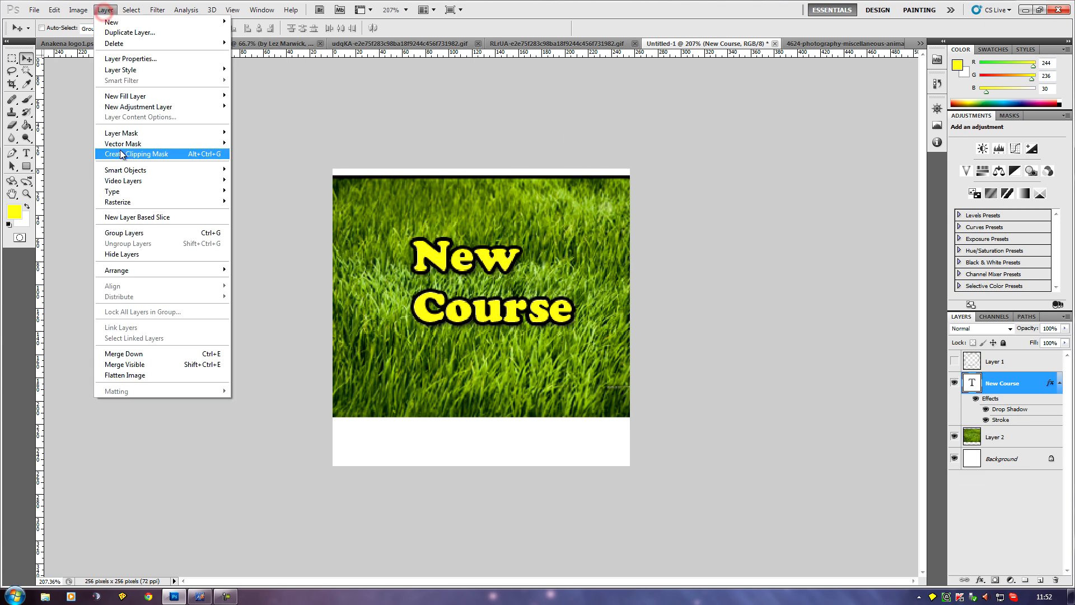
{"action": "left_click", "coordinate": [173, 377]}
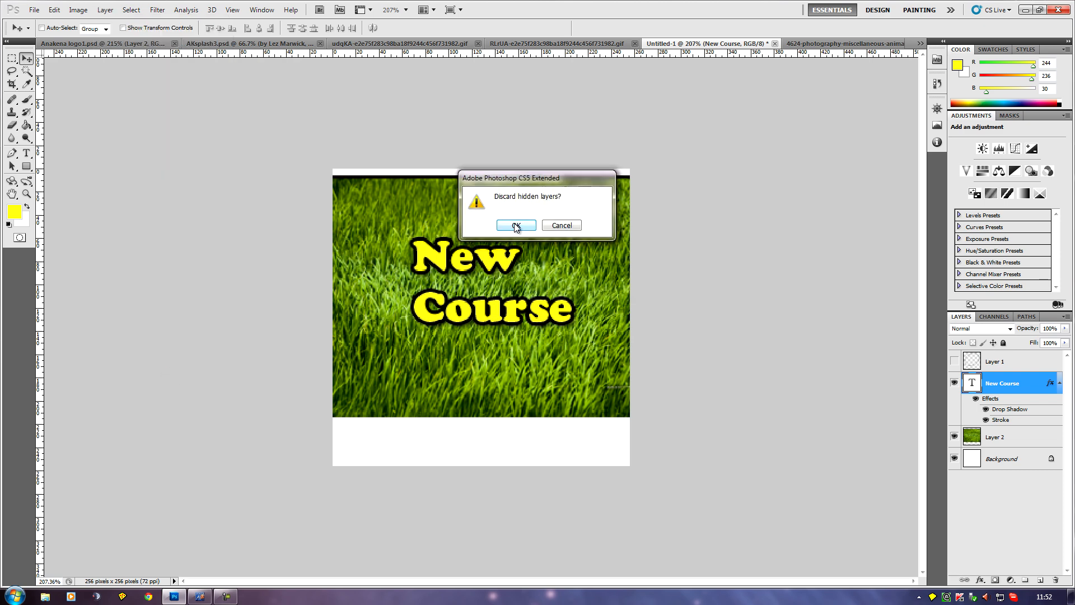
{"action": "left_click", "coordinate": [516, 225]}
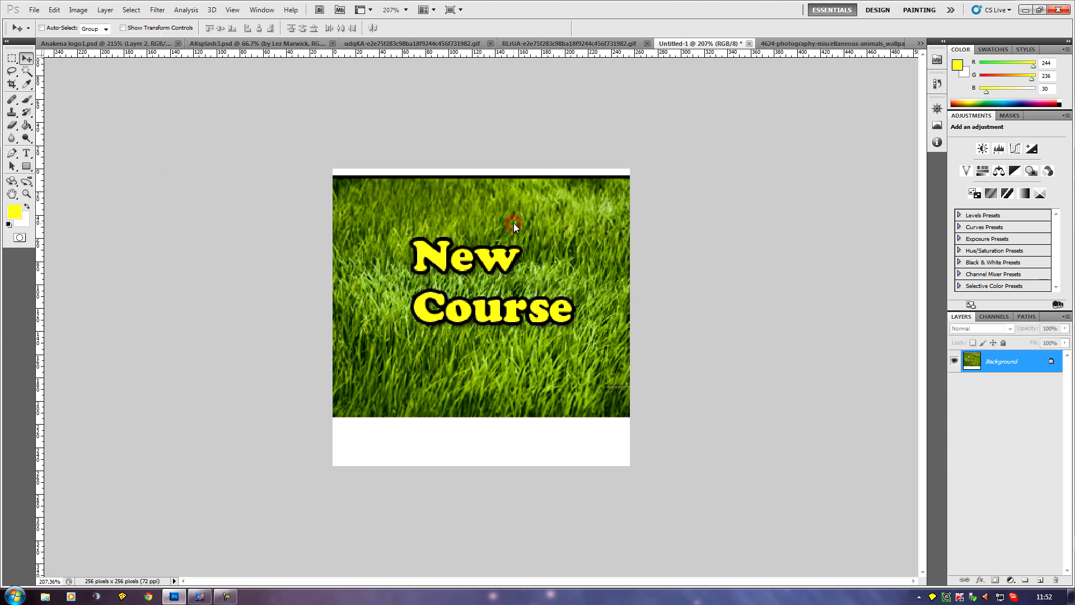
Save the logo as newcourse.tga in the Anakena stuff folder, in Targa format at 24 bits/pixel without compression.
{"action": "left_click", "coordinate": [34, 10]}
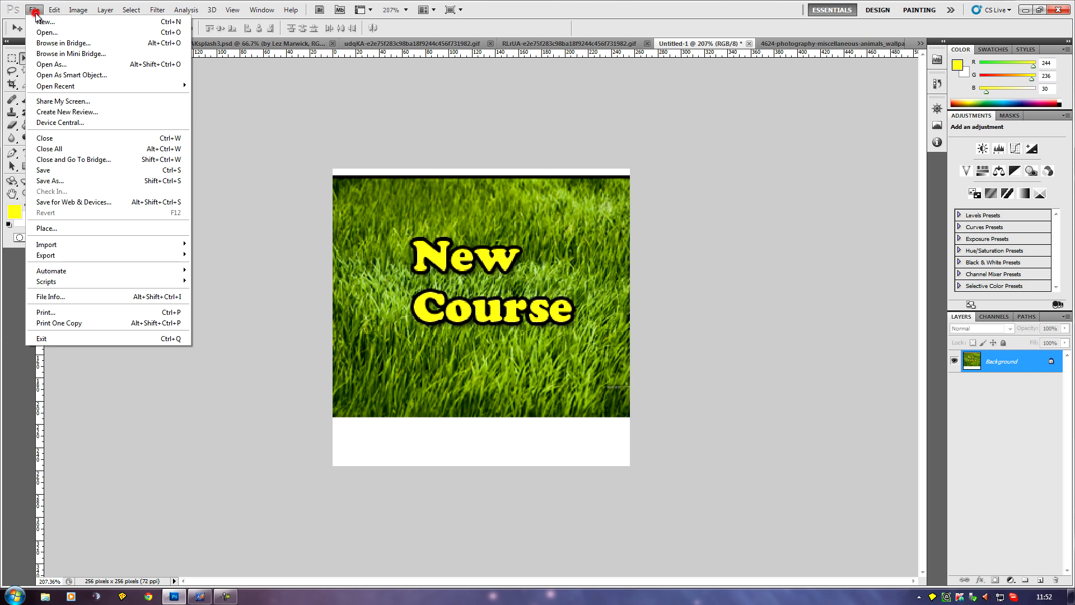
{"action": "left_click", "coordinate": [82, 181]}
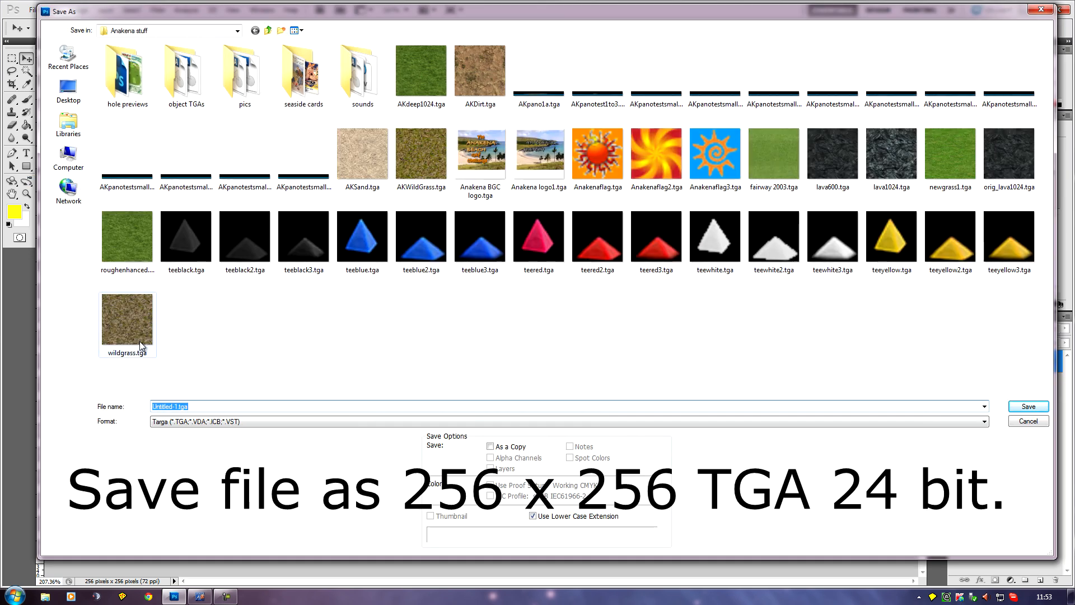
{"action": "left_click", "coordinate": [174, 407]}
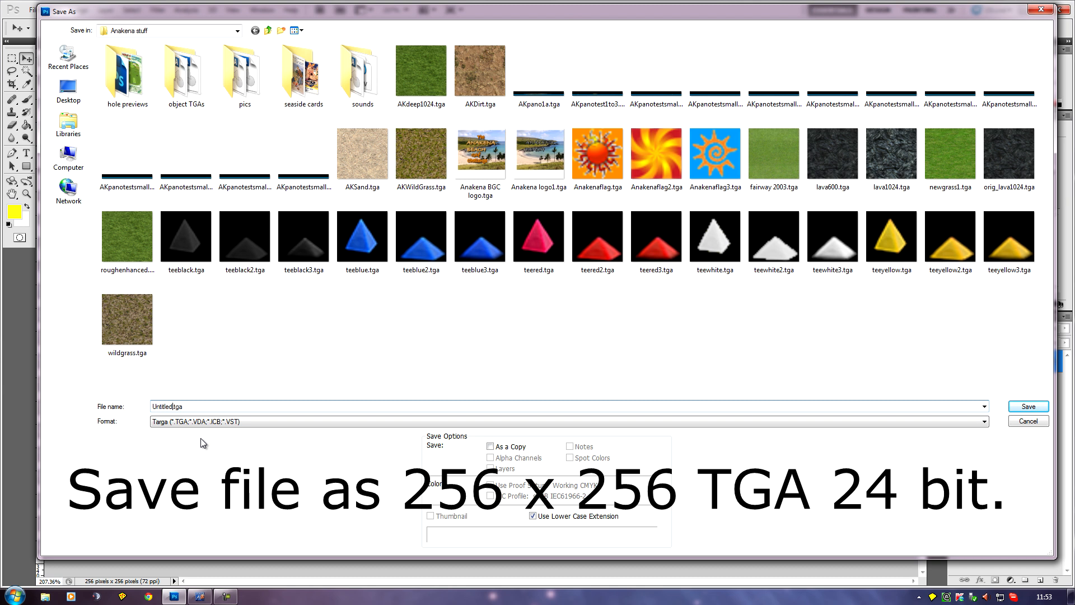
{"action": "key", "text": "BackSpace"}
{"action": "key", "text": "BackSpace"}
{"action": "key", "text": "BackSpace"}
{"action": "key", "text": "BackSpace"}
{"action": "key", "text": "BackSpace"}
{"action": "key", "text": "BackSpace"}
{"action": "key", "text": "BackSpace"}
{"action": "key", "text": "BackSpace"}
{"action": "key", "text": "BackSpace"}
{"action": "key", "text": "BackSpace"}
{"action": "key", "text": "BackSpace"}
{"action": "left_click", "coordinate": [1020, 408]}
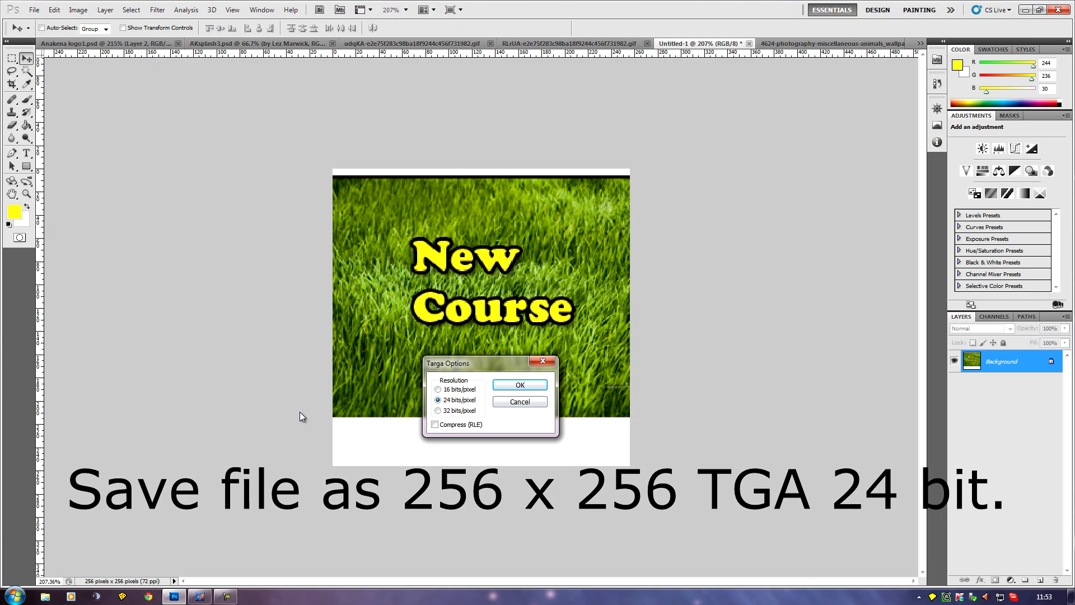
{"action": "left_click", "coordinate": [518, 386]}
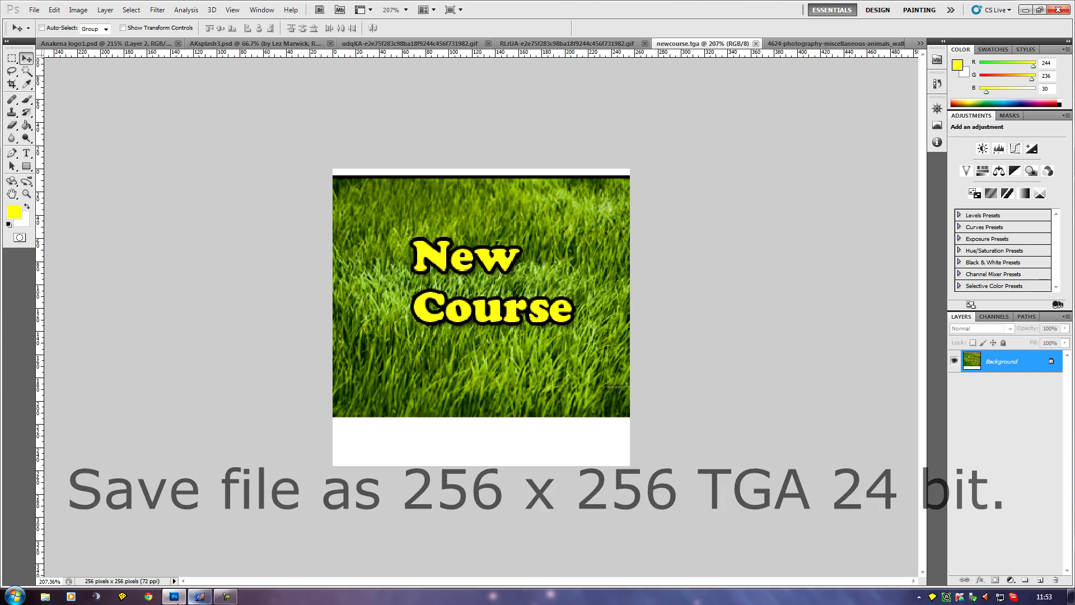
Switch to Arnold Palmer Course Designer and open the custom image settings in the course properties.
{"action": "left_click", "coordinate": [200, 596]}
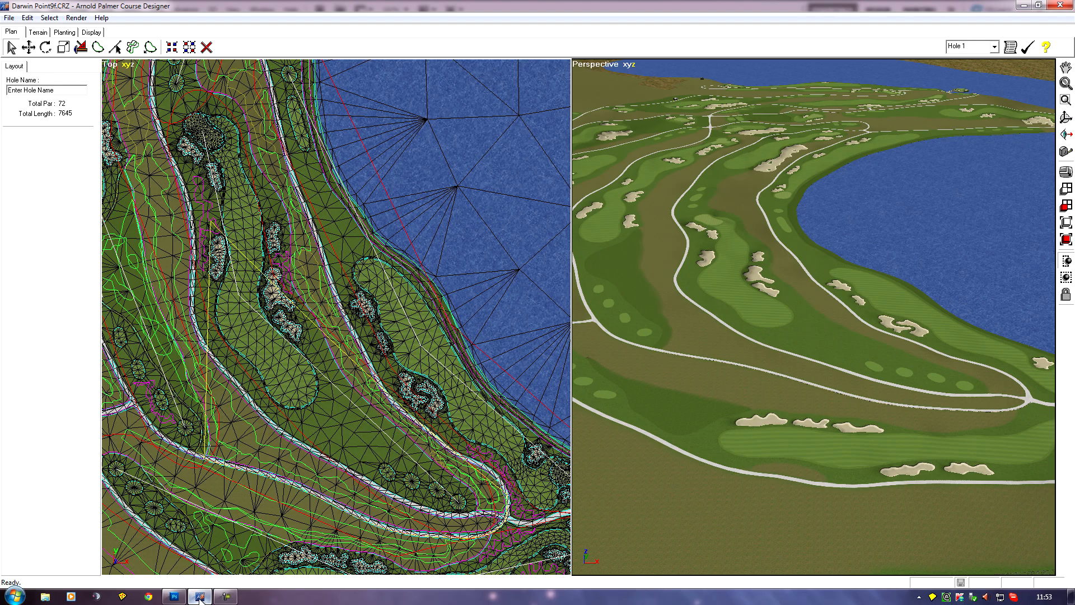
{"action": "left_click", "coordinate": [26, 18]}
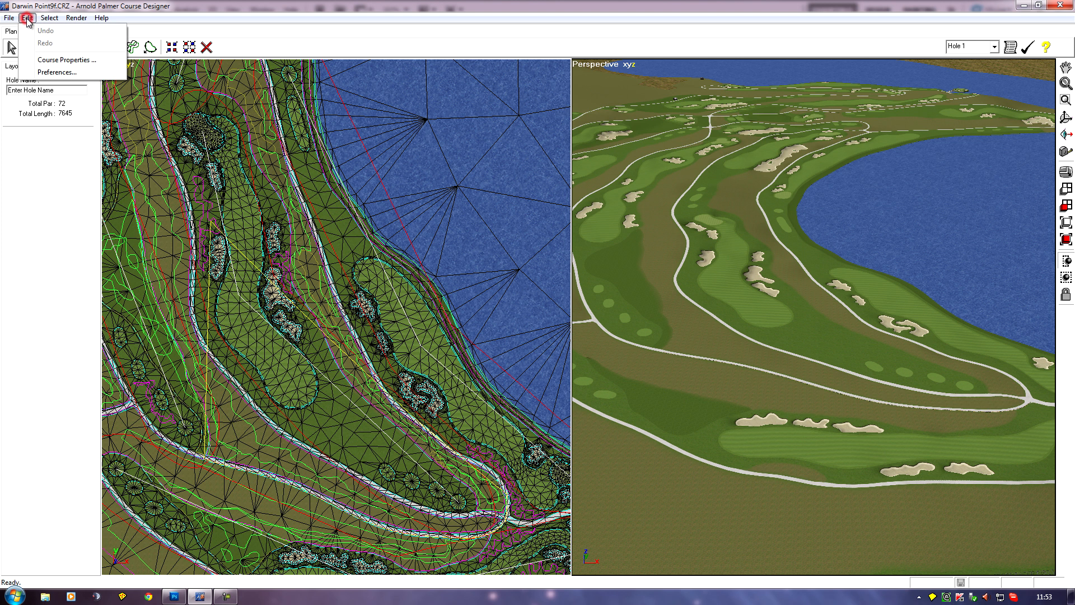
{"action": "left_click", "coordinate": [83, 63]}
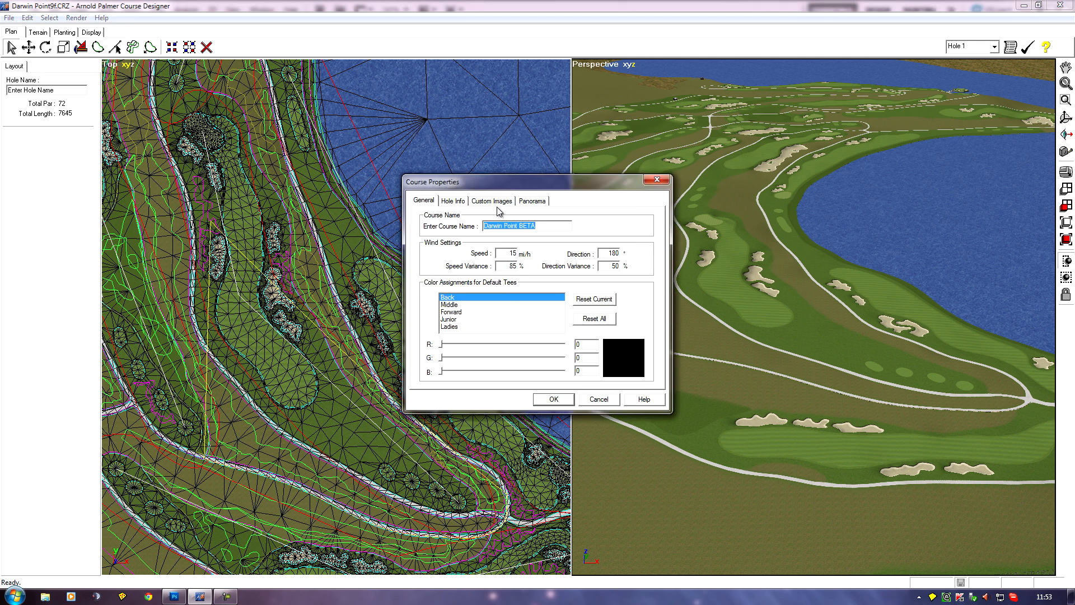
{"action": "left_click", "coordinate": [500, 203]}
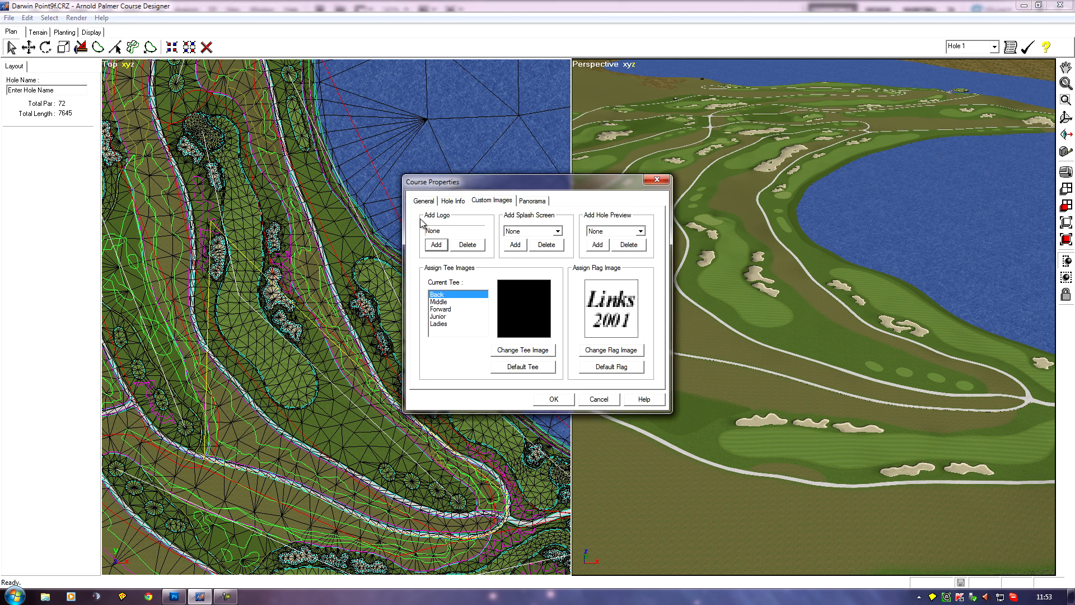
Add newcourse.tga from the Anakena stuff folder inside Design > APCD - Anakena Beach as the course logo.
{"action": "left_click", "coordinate": [436, 246]}
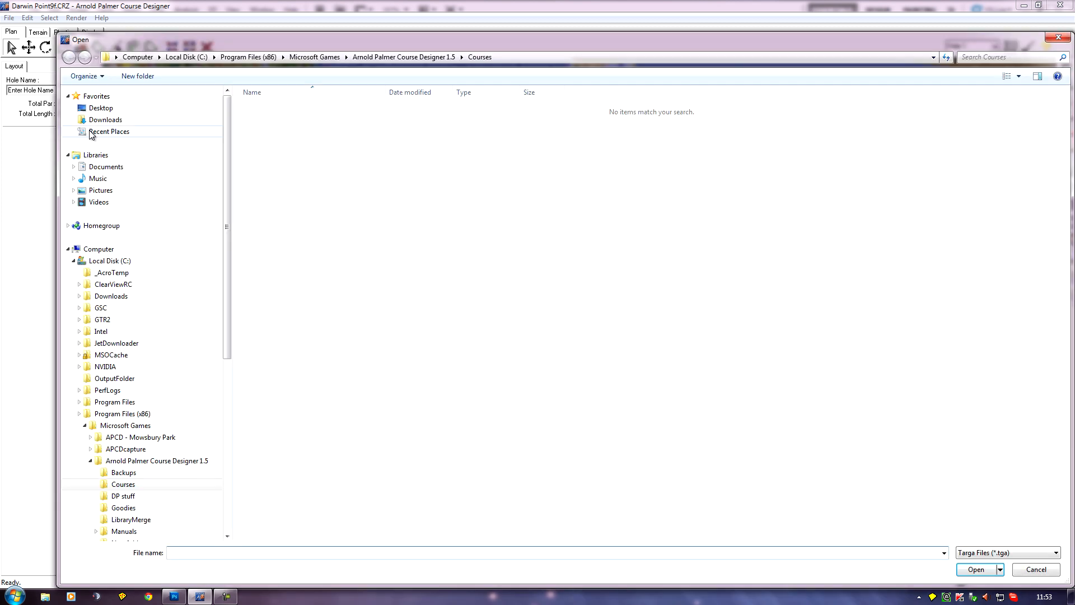
{"action": "left_click", "coordinate": [100, 108]}
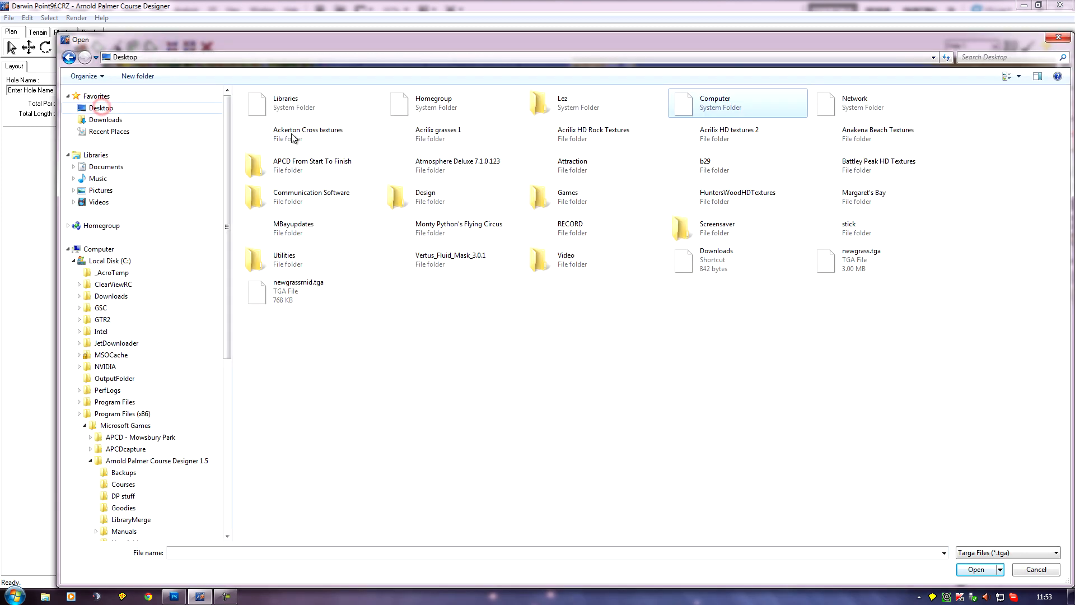
{"action": "double_click", "coordinate": [422, 202]}
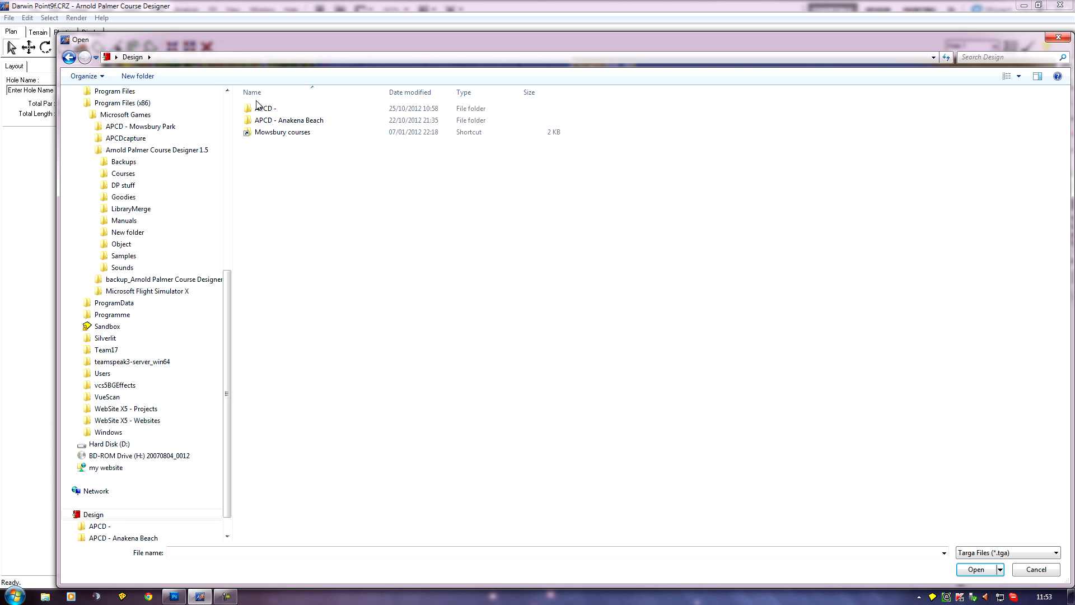
{"action": "double_click", "coordinate": [279, 121]}
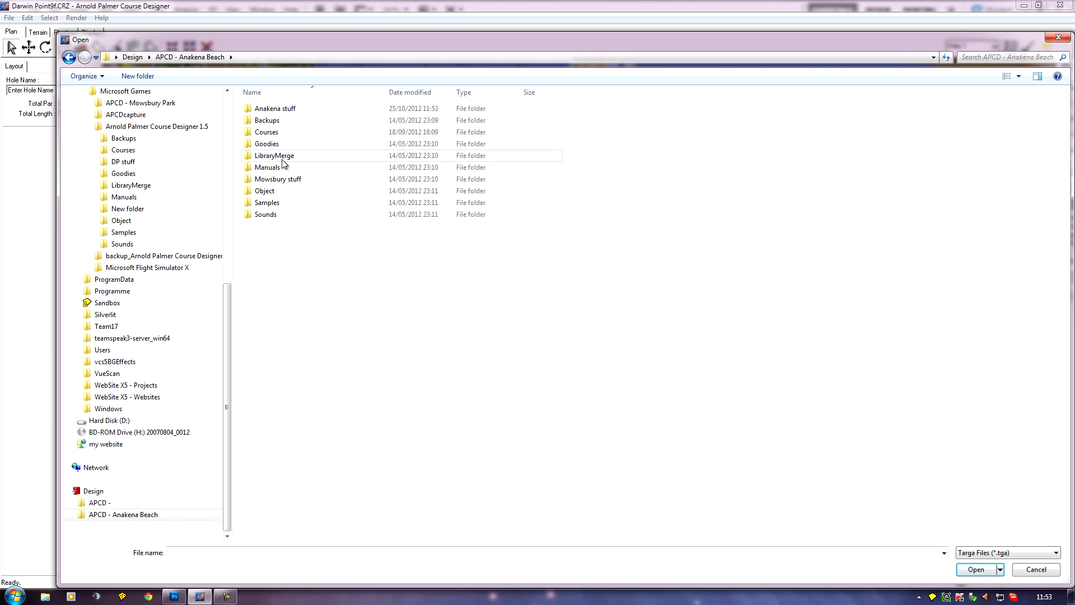
{"action": "double_click", "coordinate": [283, 109]}
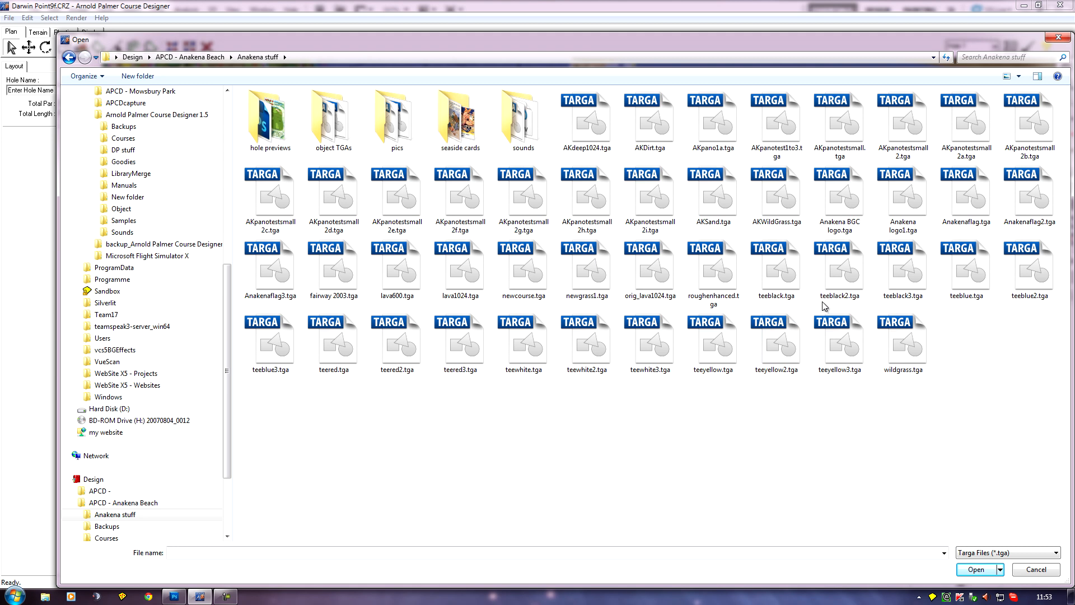
{"action": "left_click", "coordinate": [501, 296]}
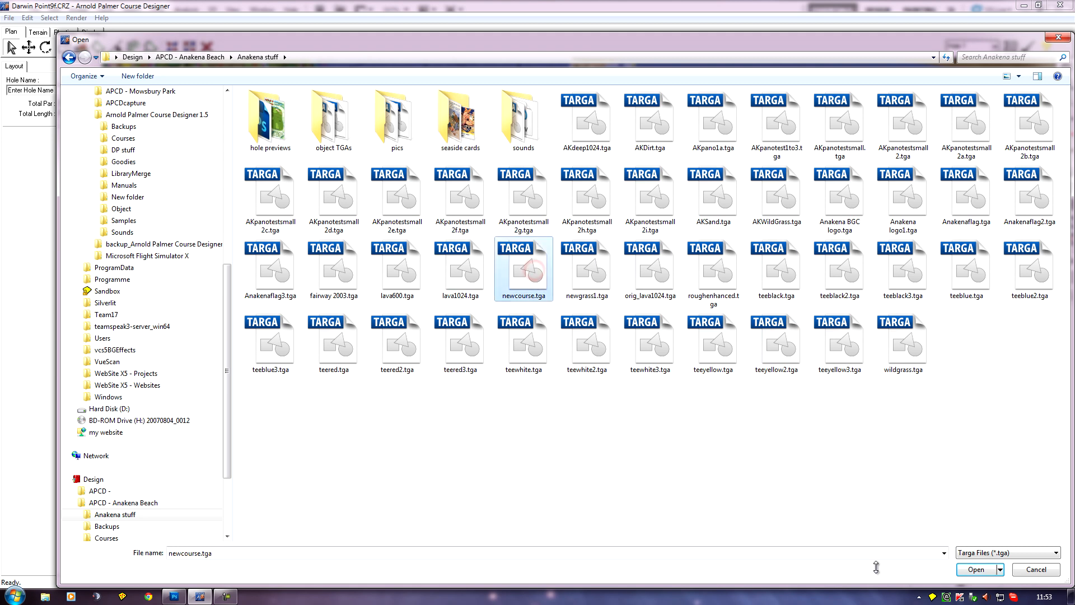
{"action": "left_click", "coordinate": [975, 570]}
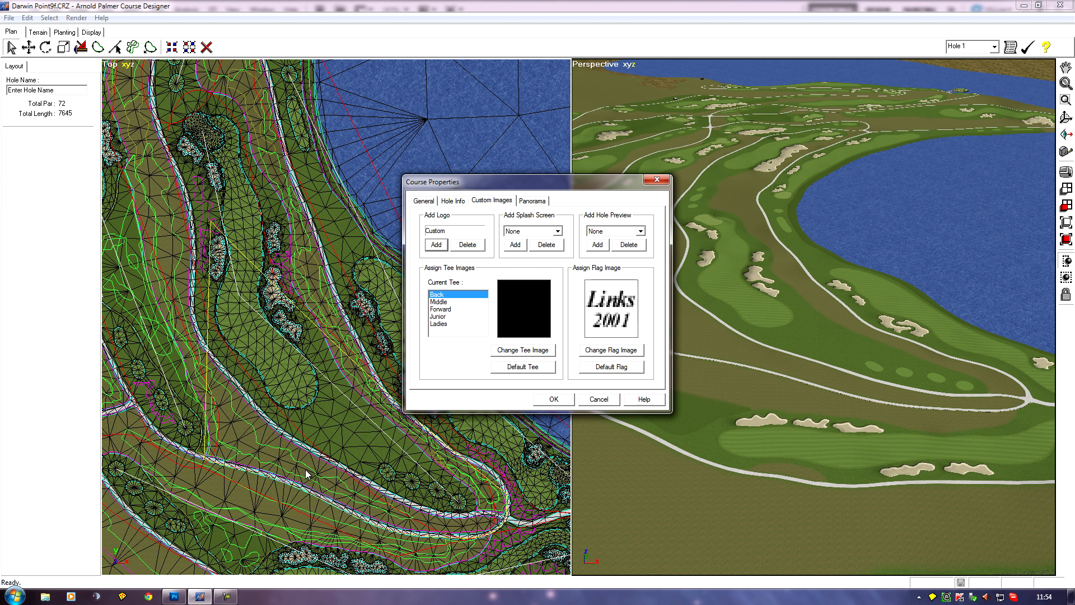
Switch to Photoshop, bring up the splash screen template with the KEEP CLEAR banner, and check its image size.
{"action": "mouse_move", "coordinate": [176, 601]}
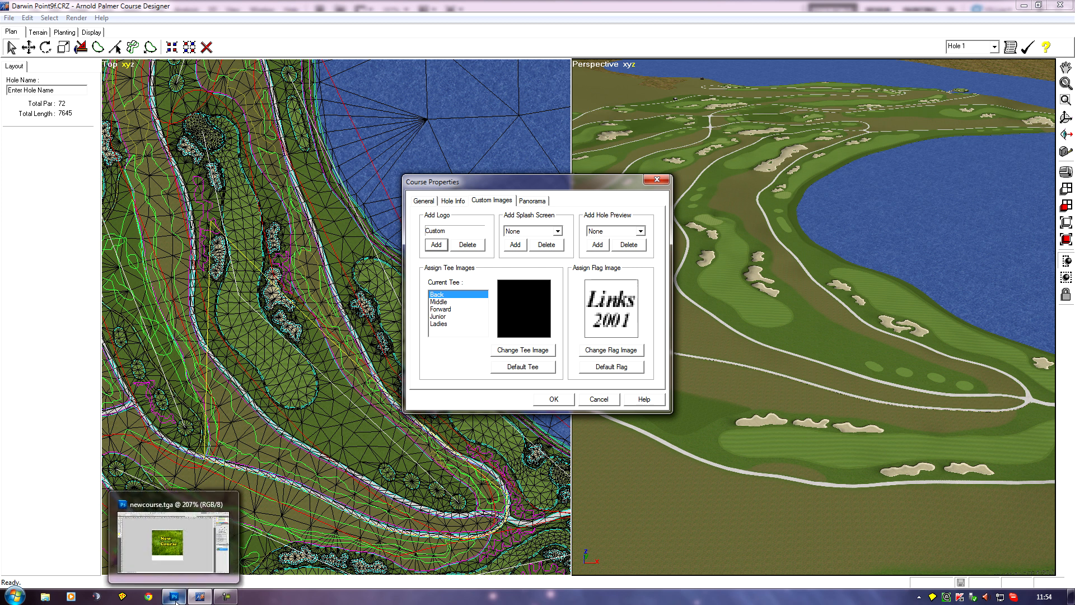
{"action": "left_click", "coordinate": [175, 601]}
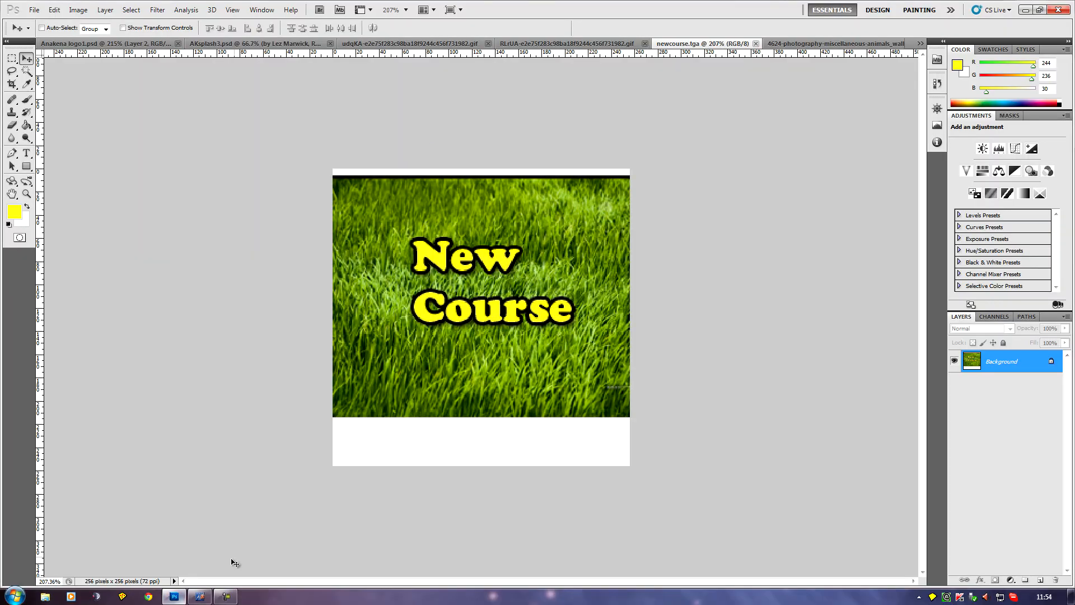
{"action": "left_click", "coordinate": [540, 43]}
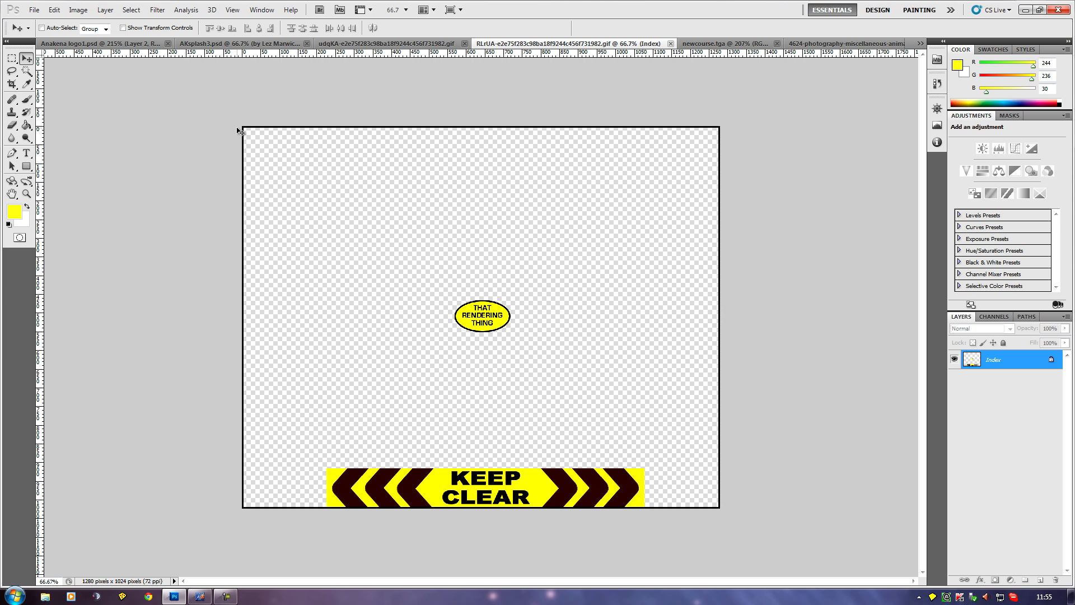
{"action": "left_click", "coordinate": [76, 10]}
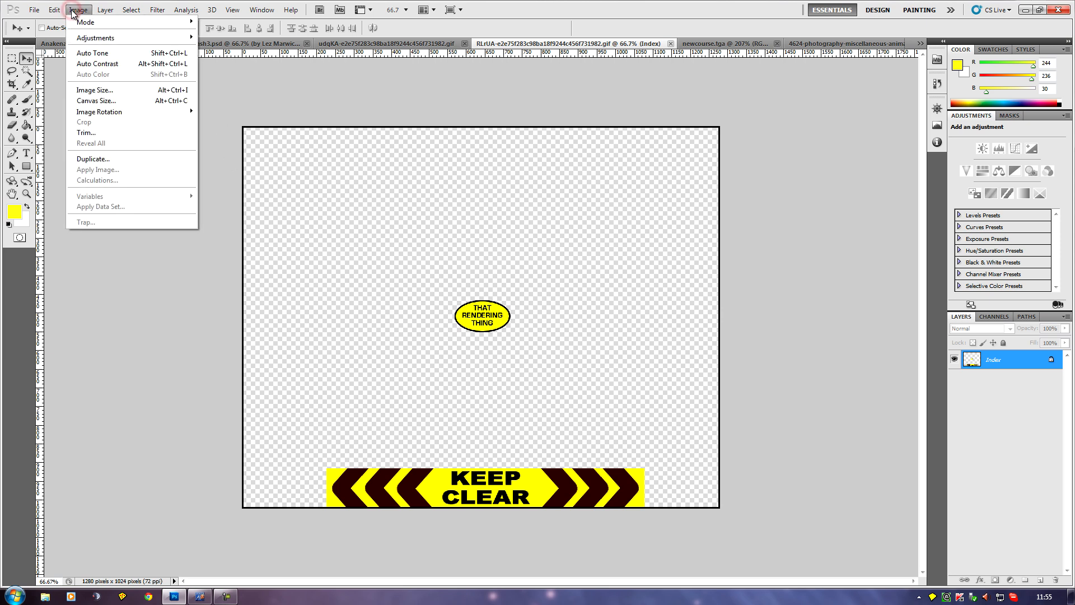
{"action": "left_click", "coordinate": [89, 90]}
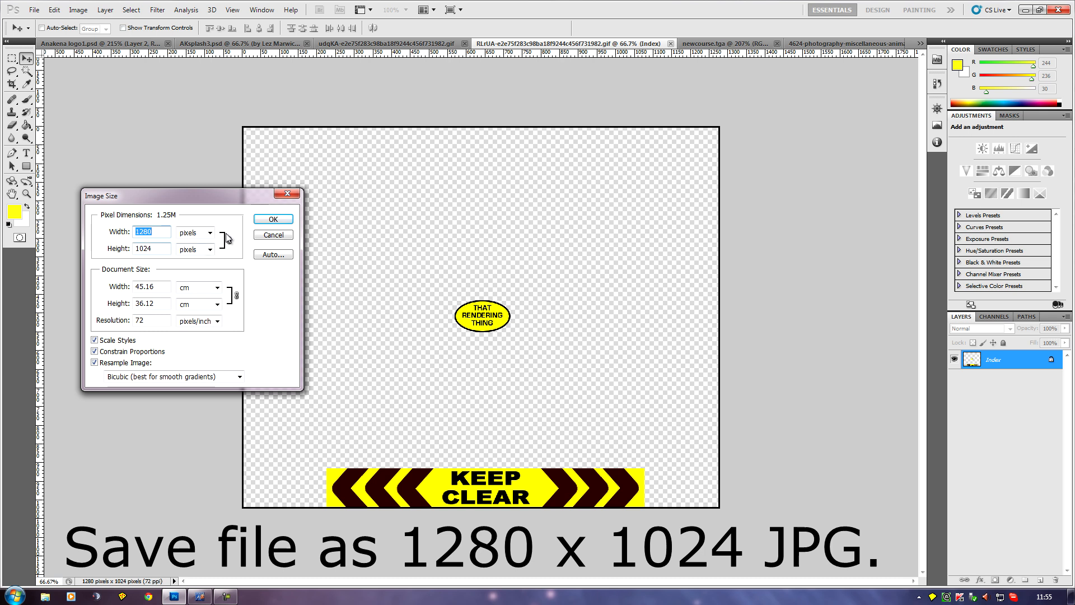
{"action": "left_click", "coordinate": [276, 221]}
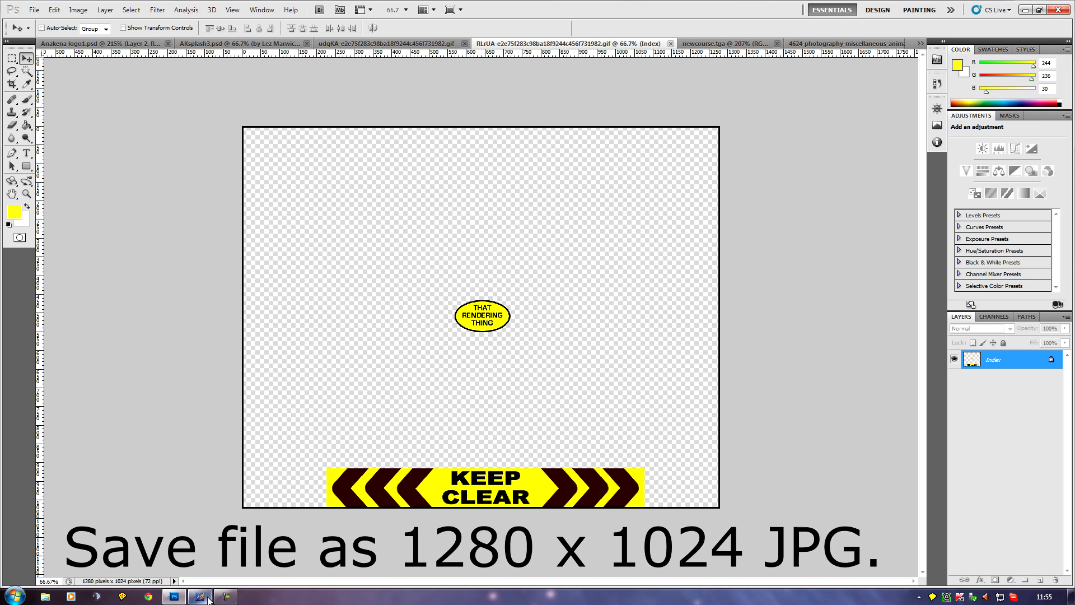
Switch to Arnold Palmer Course Designer, add AKsplash3.jpg from the Anakena stuff folder as a splash screen, and check the splash screen list.
{"action": "left_click", "coordinate": [200, 598]}
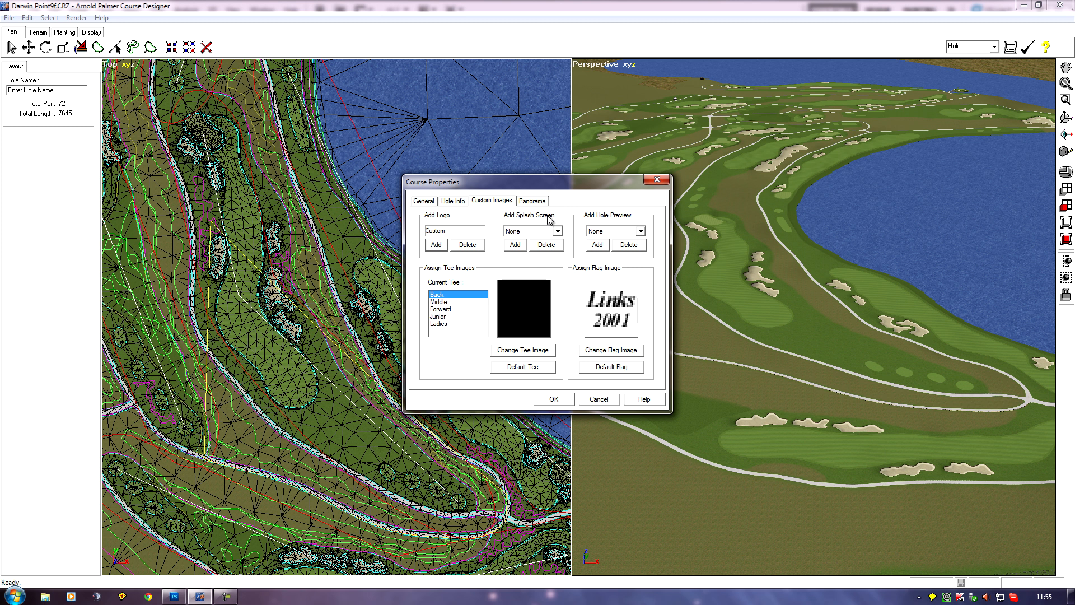
{"action": "left_click", "coordinate": [515, 247]}
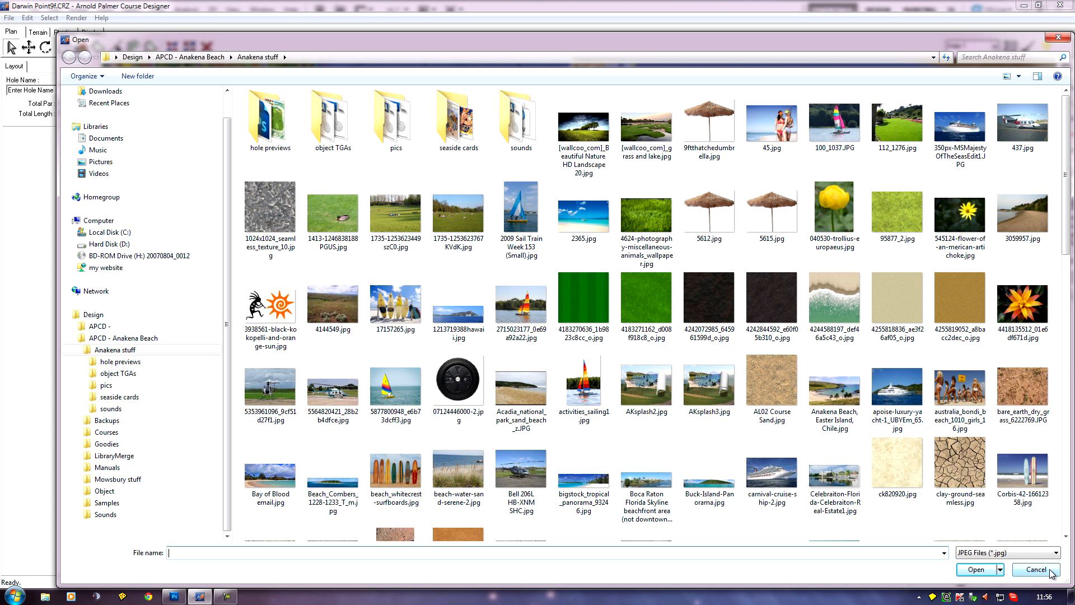
{"action": "left_click", "coordinate": [714, 398]}
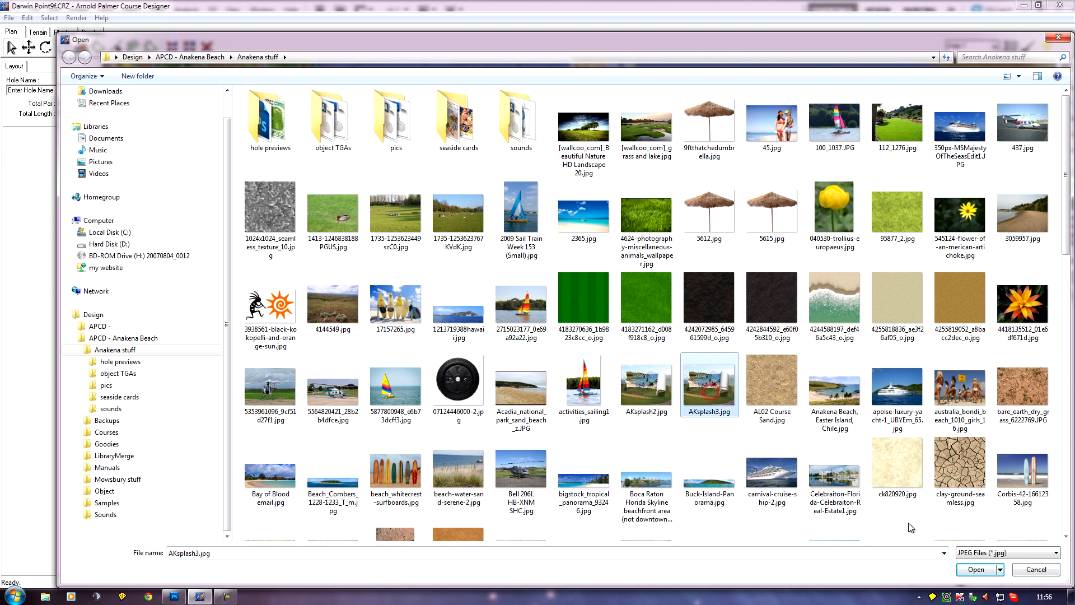
{"action": "left_click", "coordinate": [976, 569]}
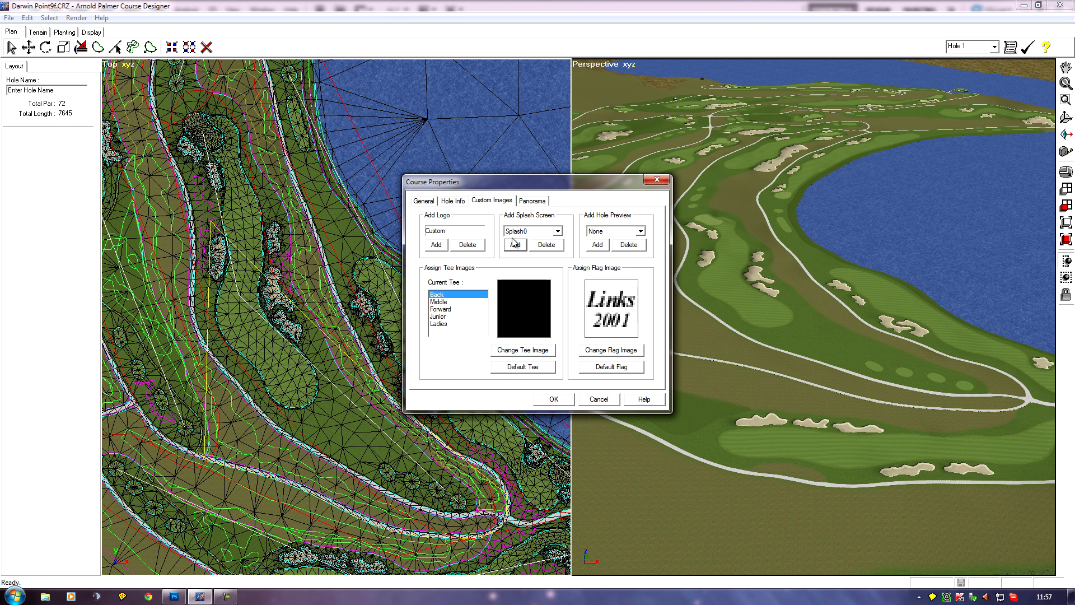
{"action": "left_click", "coordinate": [558, 231]}
{"action": "left_click", "coordinate": [558, 232]}
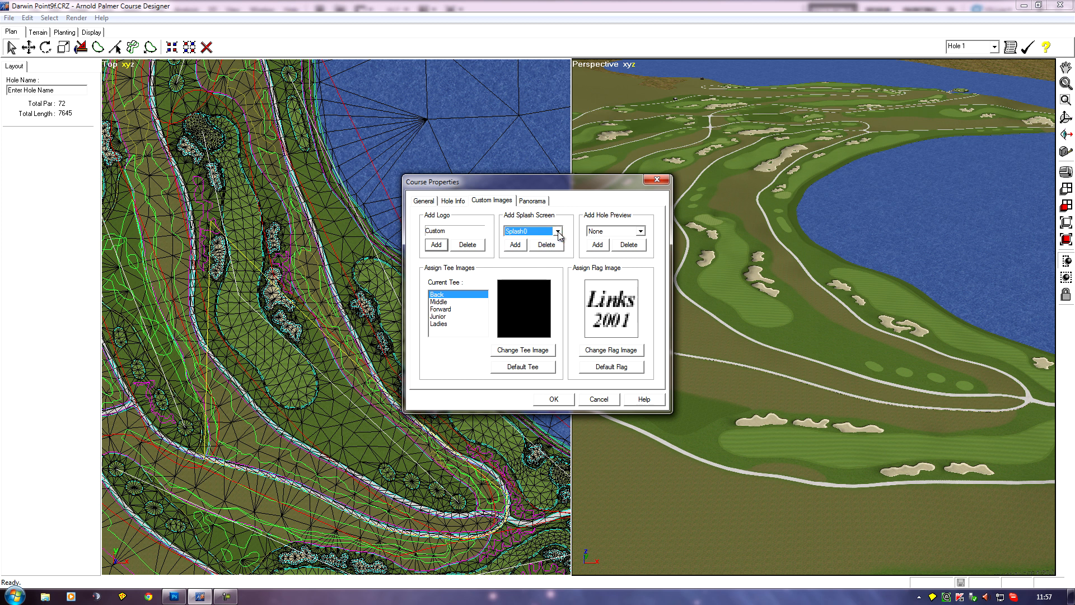